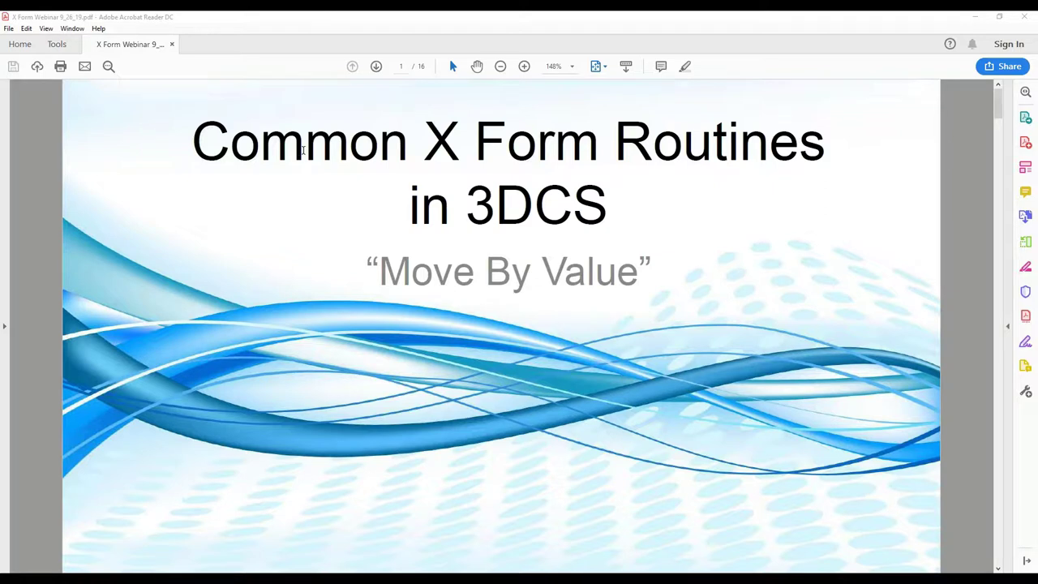
Scroll the X Form Webinar PDF from the title slide to page 2, X Form Routines.
scroll(304, 150, down, 1)
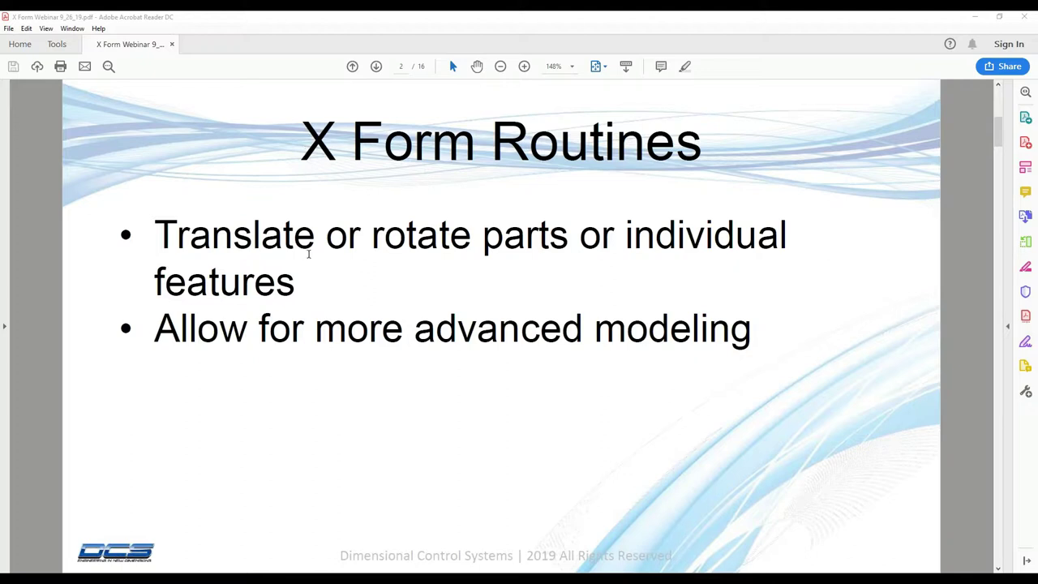
Advance to the Include DLL in Library slide, then switch to the CATIA Shock assembly.
key(Right)
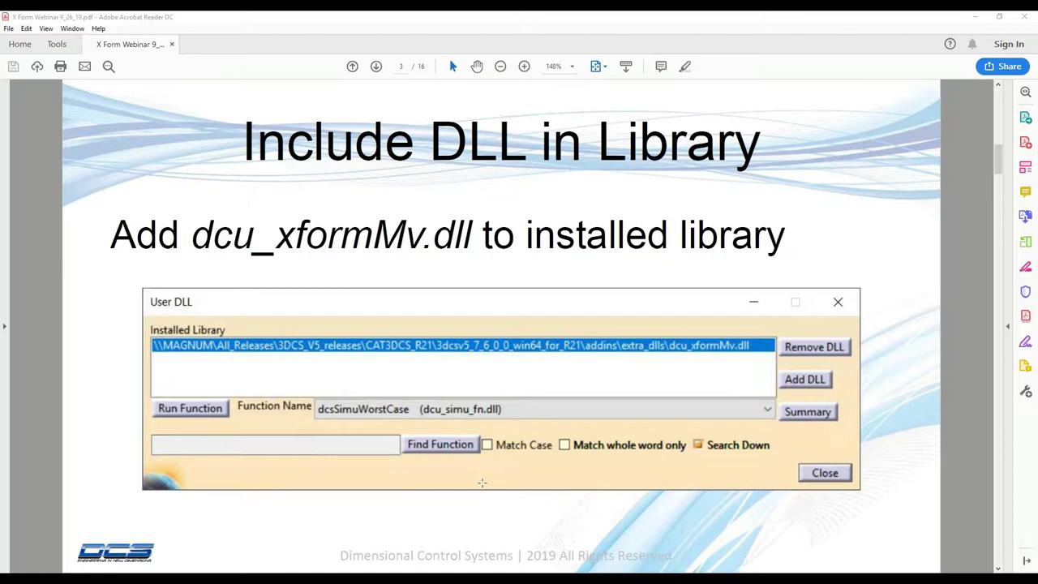
key(alt+Tab)
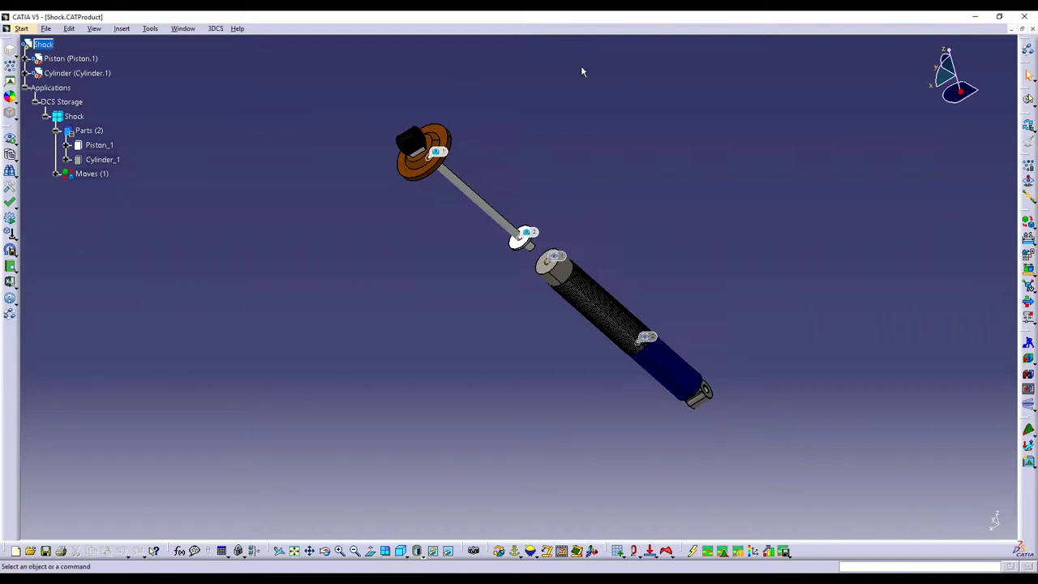
Add dcu_xformMv.dll from the extra_dlls folder to the installed User DLL library.
click(12, 230)
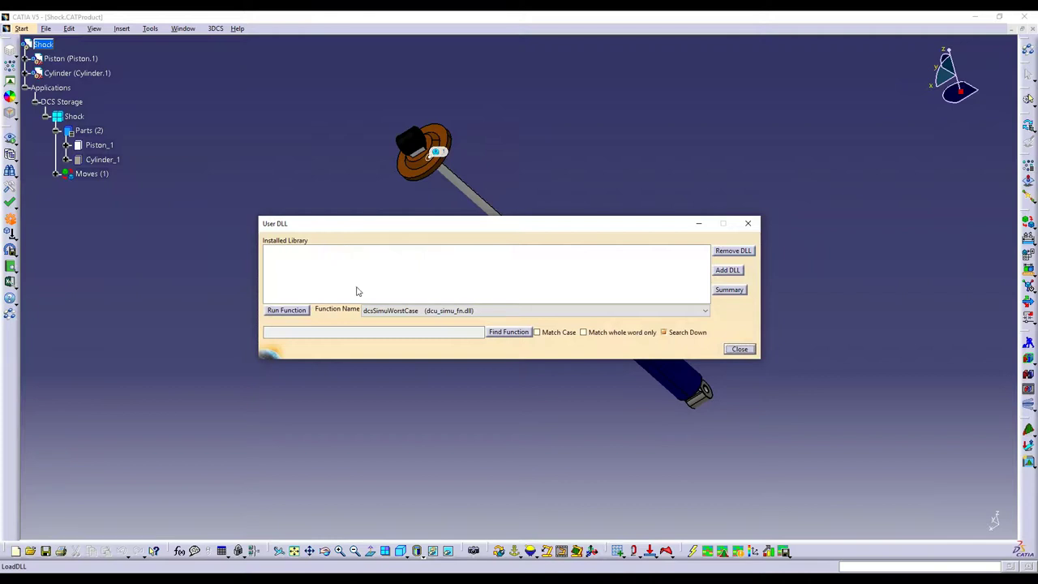
click(728, 270)
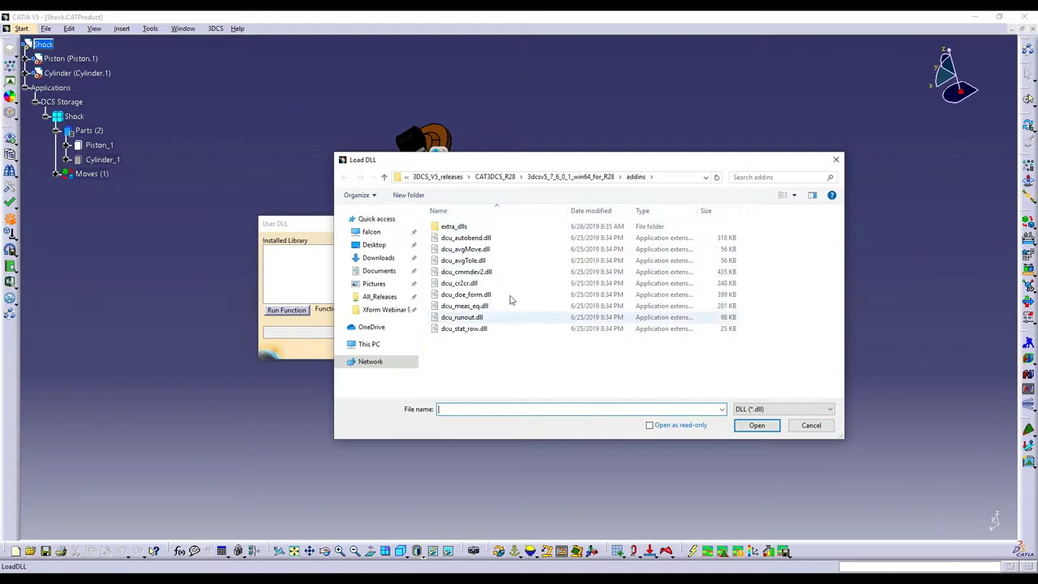
double_click(472, 227)
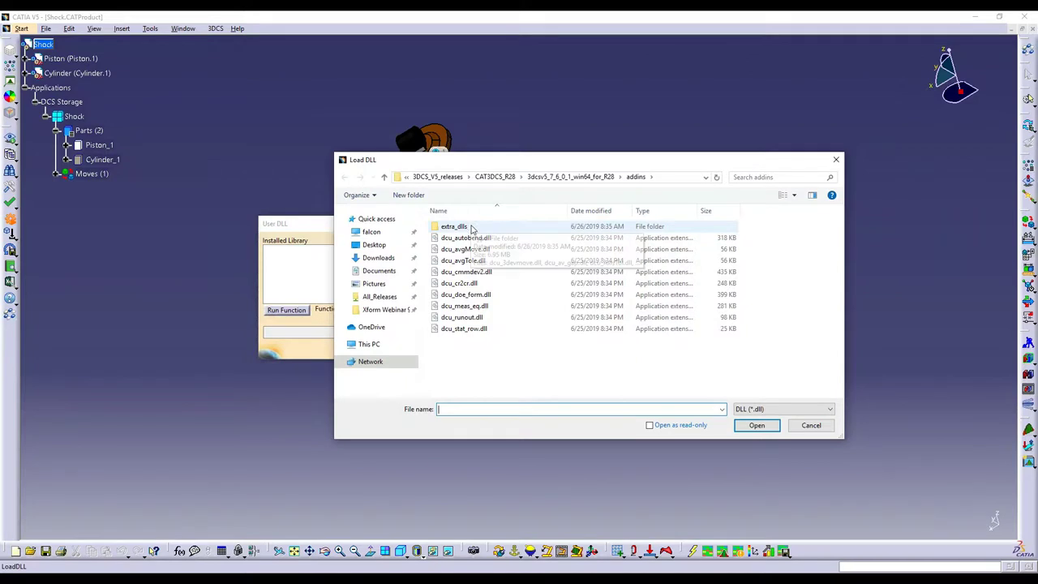
scroll(524, 310, down, 5)
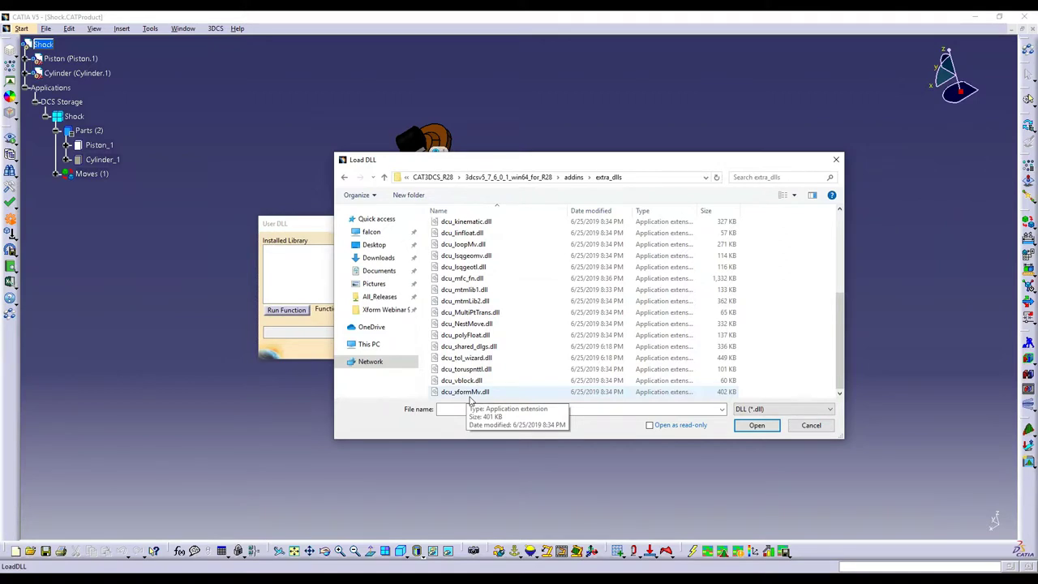
double_click(468, 392)
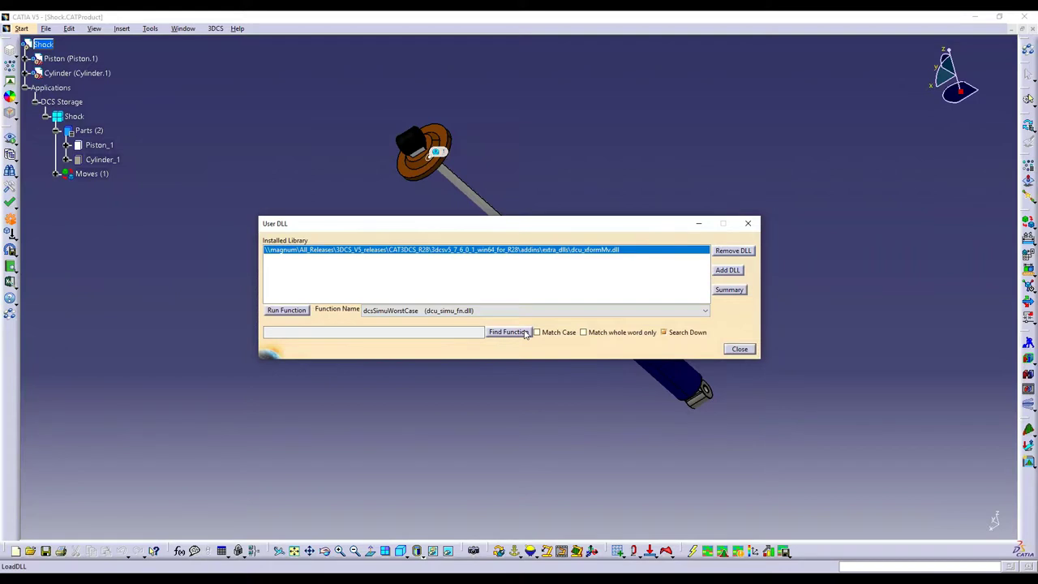
Close the User DLL dialog and bring back the PDF's Include DLL in Library slide.
click(738, 351)
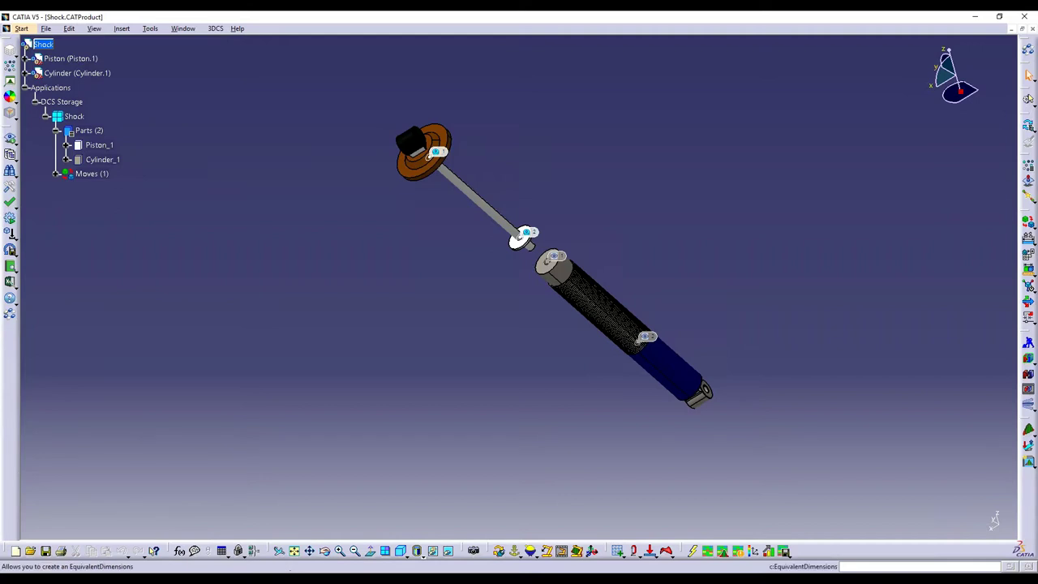
mouse_move(305, 579)
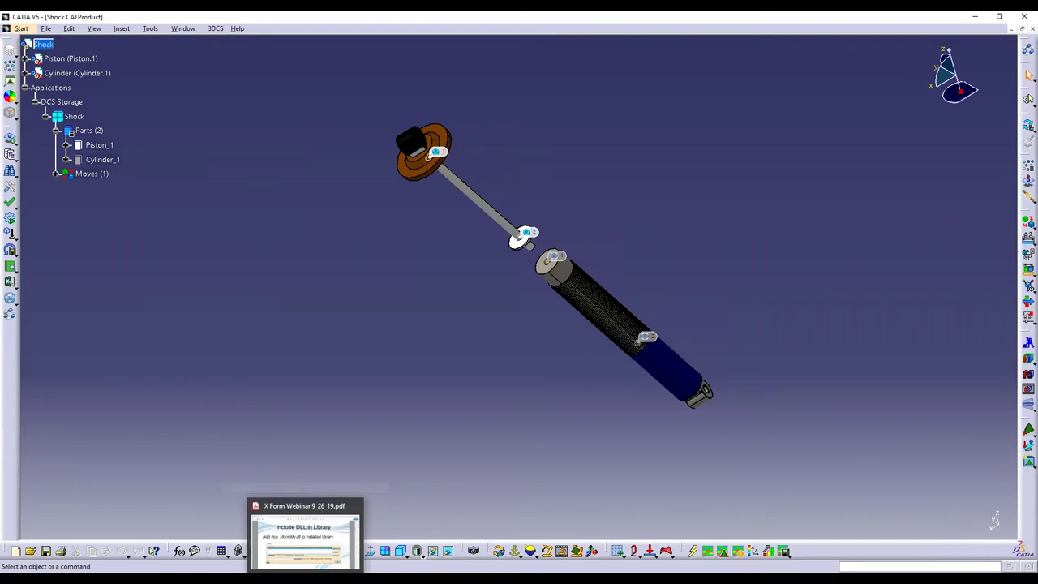
click(304, 579)
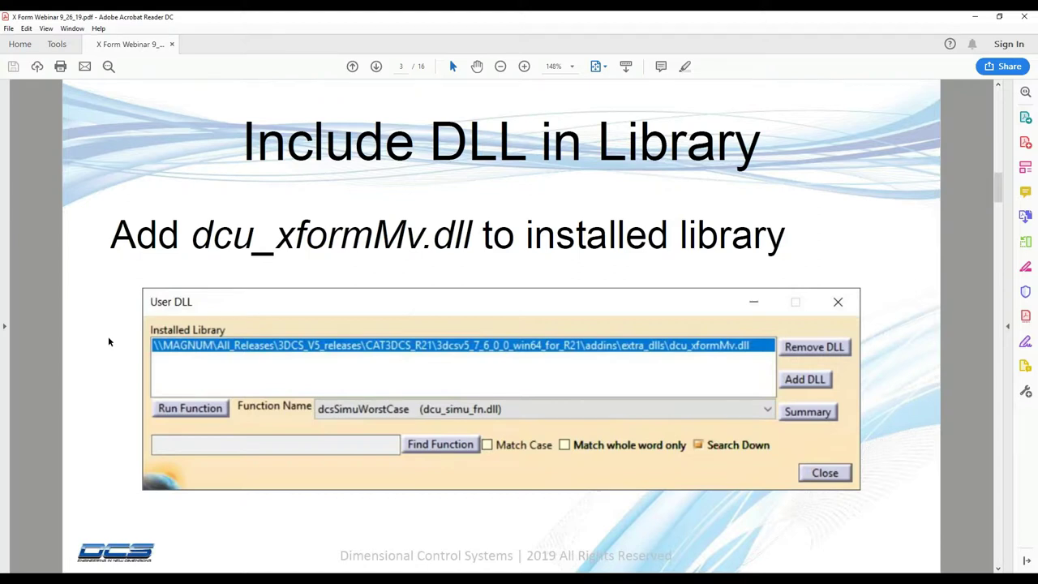
Page through Add a DLL Move and Select the Routine to slide 6, Translate by Value.
key(Right)
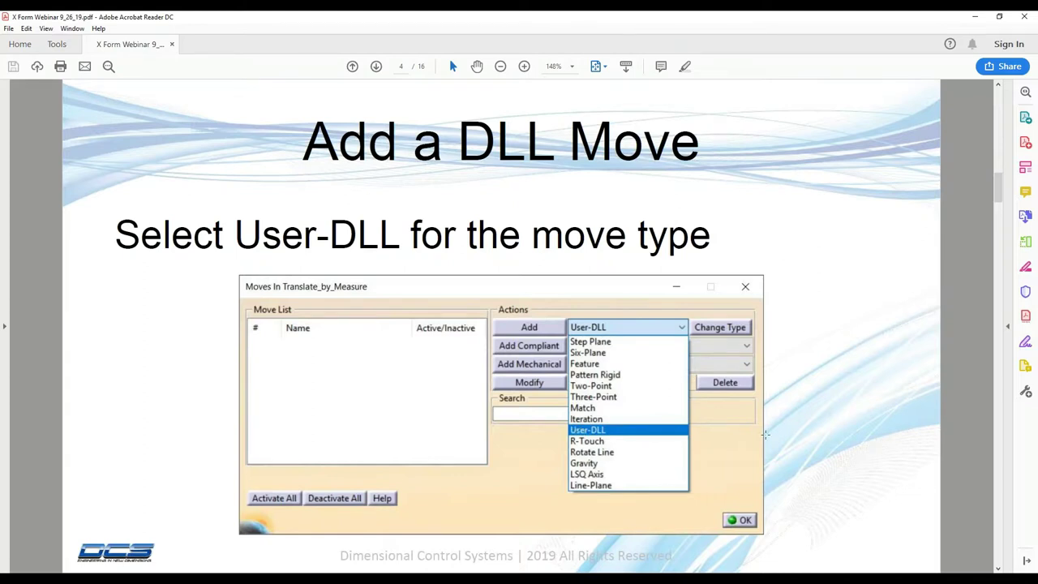
key(Right)
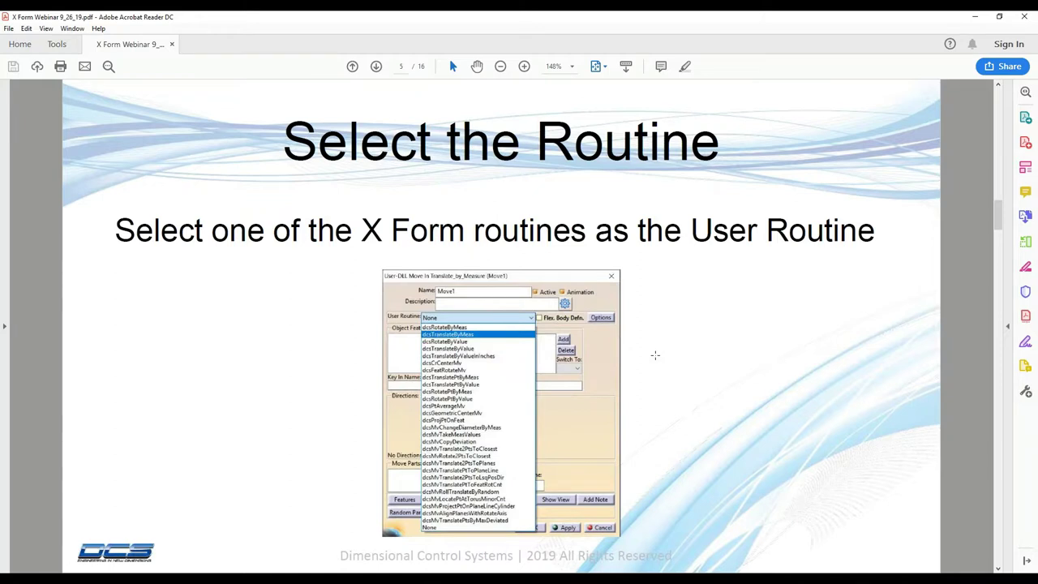
key(Right)
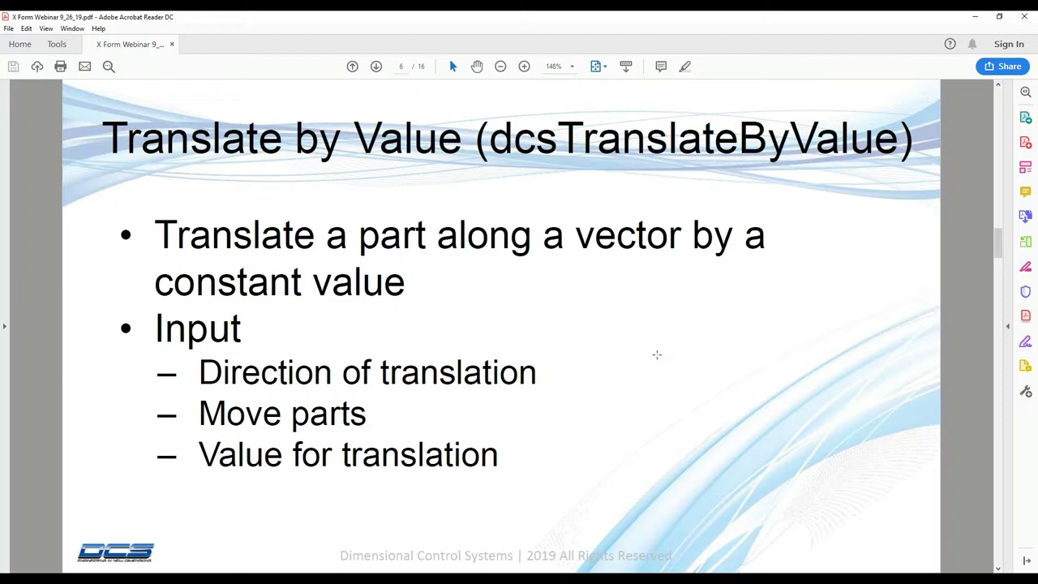
Minimize Acrobat, build the Shock assembly at nominal, then reset the piston to its separated position.
click(973, 18)
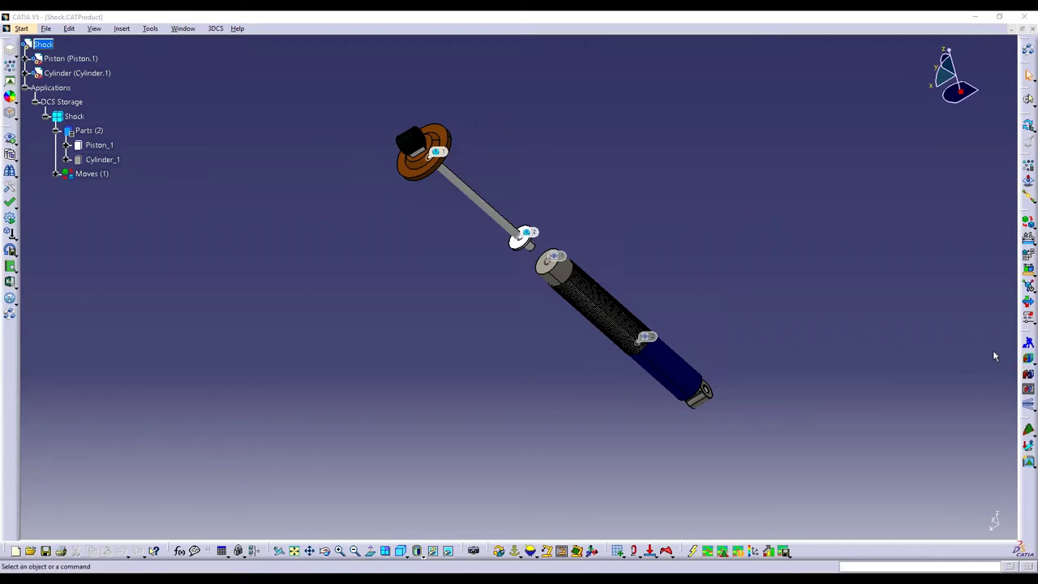
click(1028, 361)
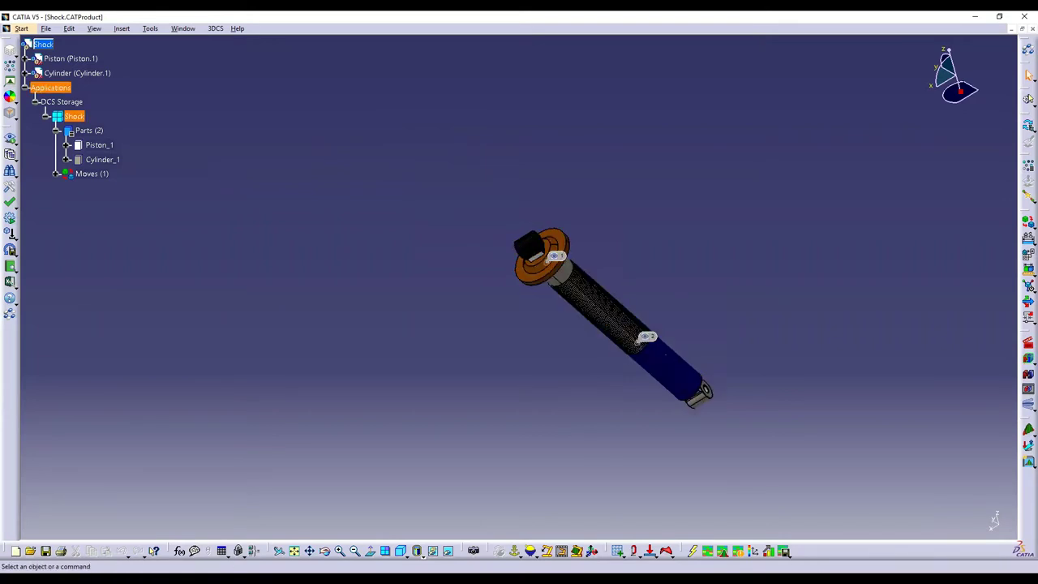
middle_drag(498, 289, 481, 248)
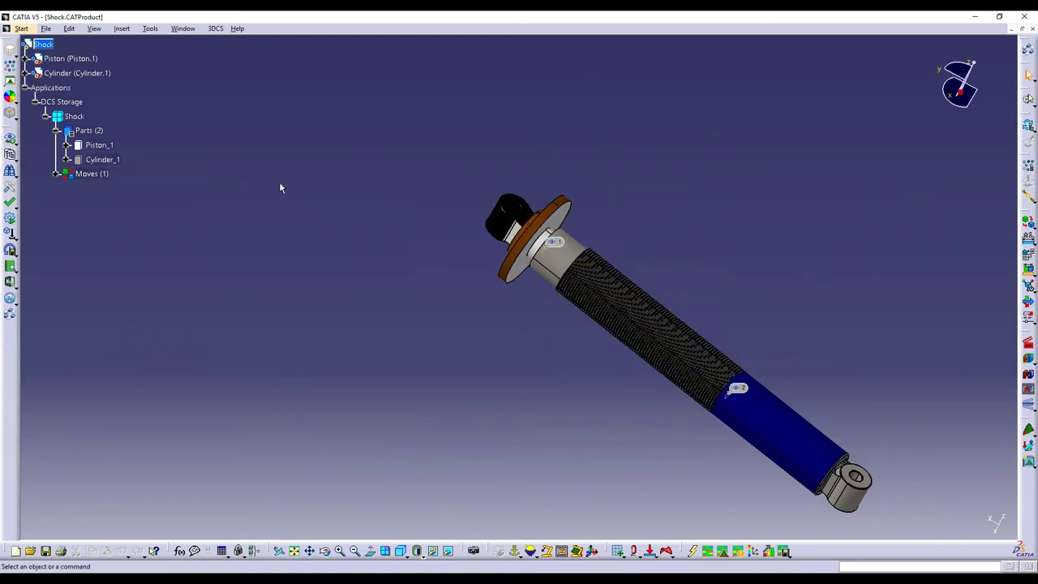
click(1028, 343)
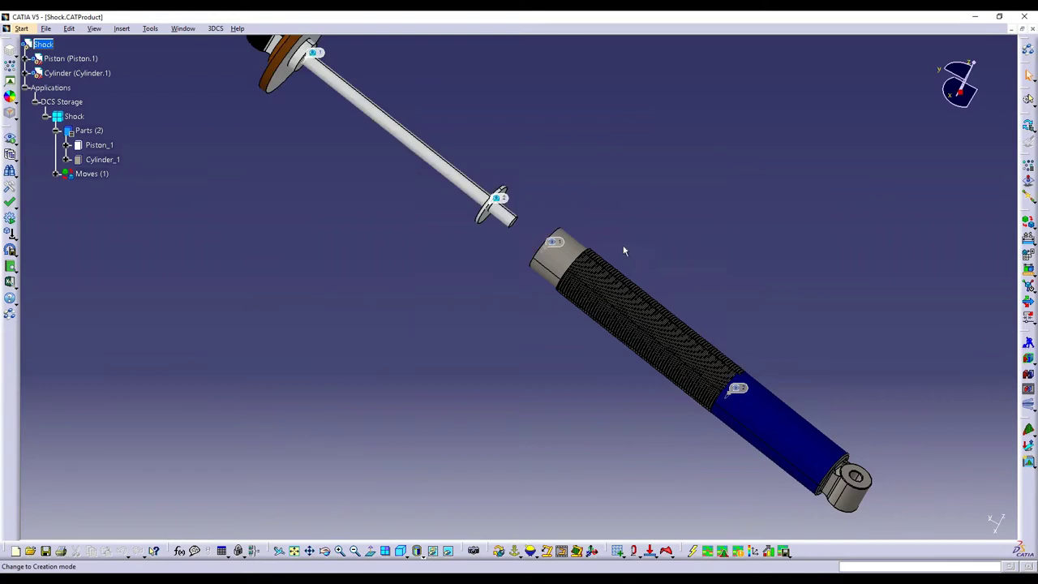
From the Shock assembly's Moves list, add a new User-DLL type move, Move2.
double_click(86, 174)
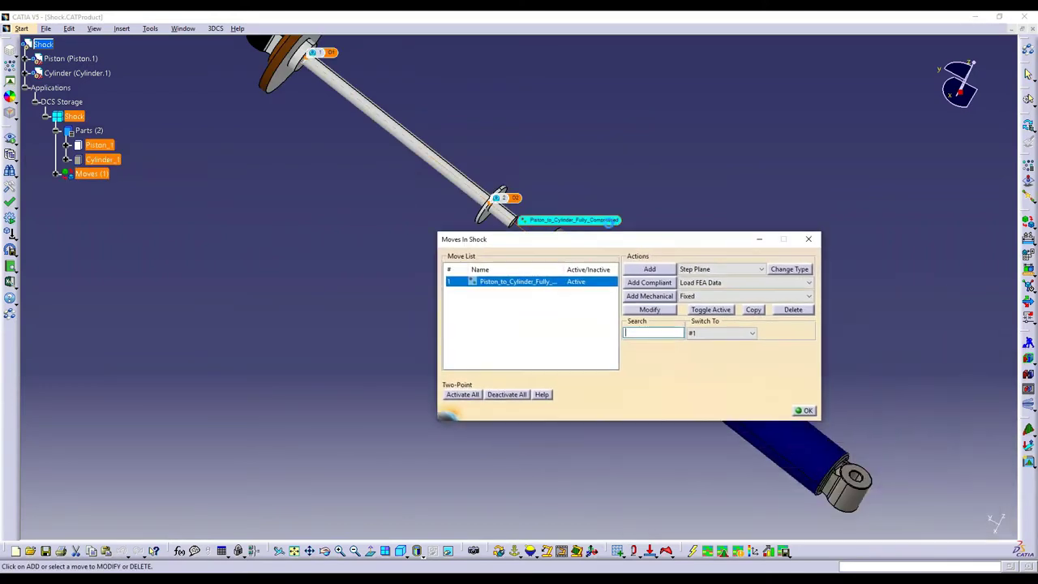
click(664, 332)
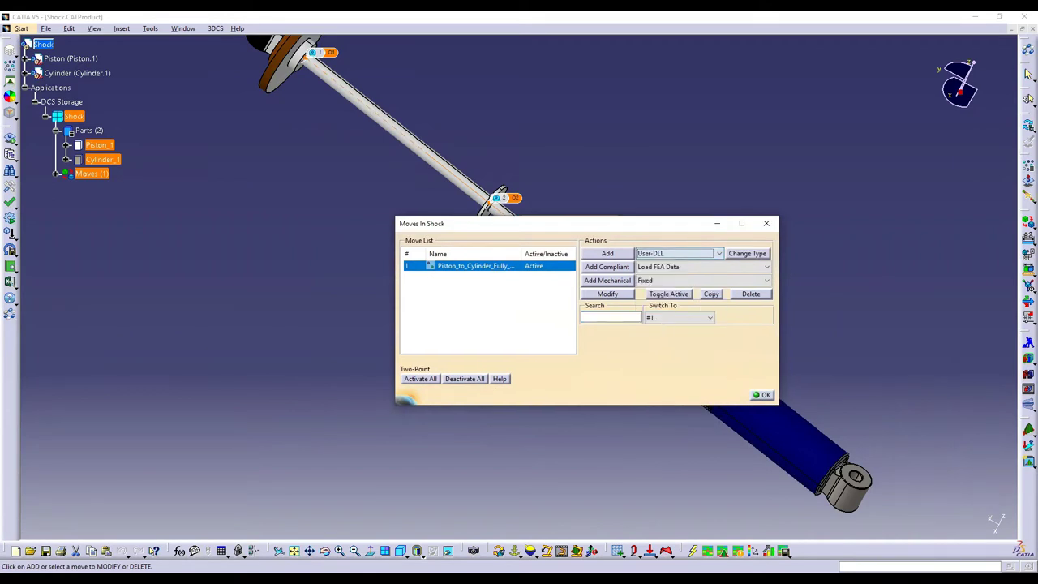
click(608, 253)
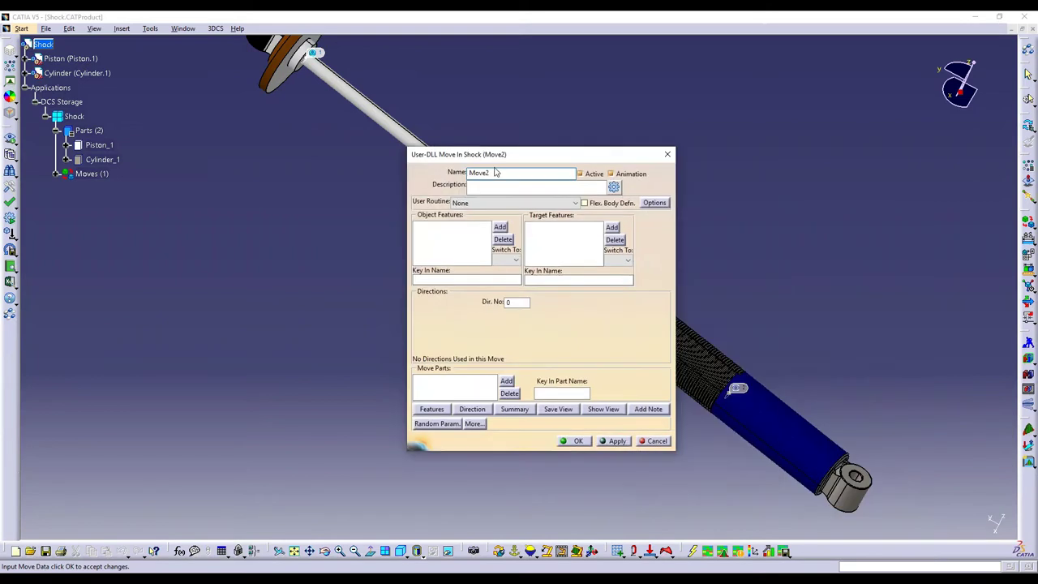
Rename Move2 to 'Translate by Value' and assign it the dcsTranslateByValue user routine.
double_click(505, 172)
text(Translate by Value)
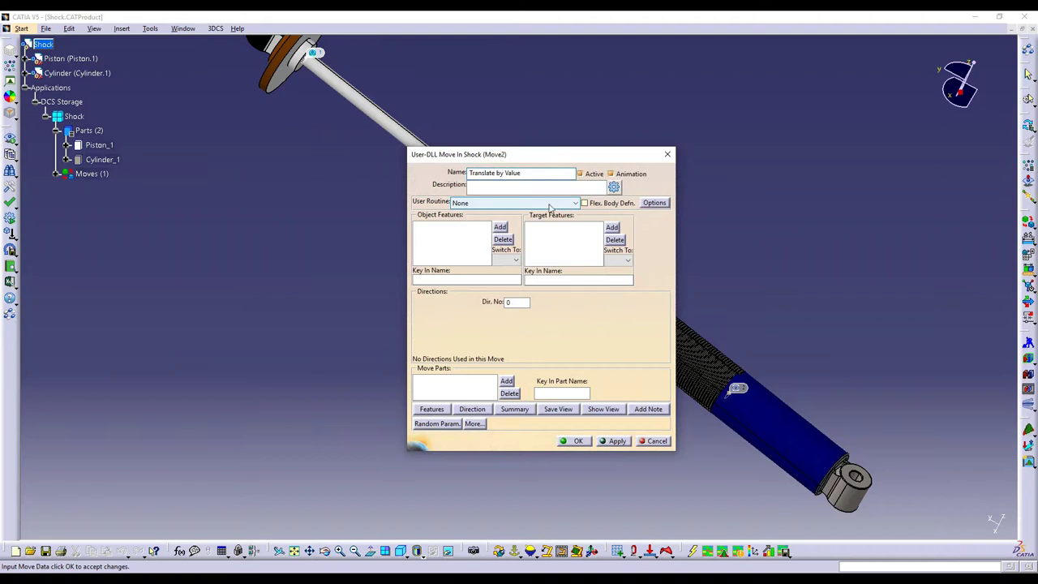
click(570, 204)
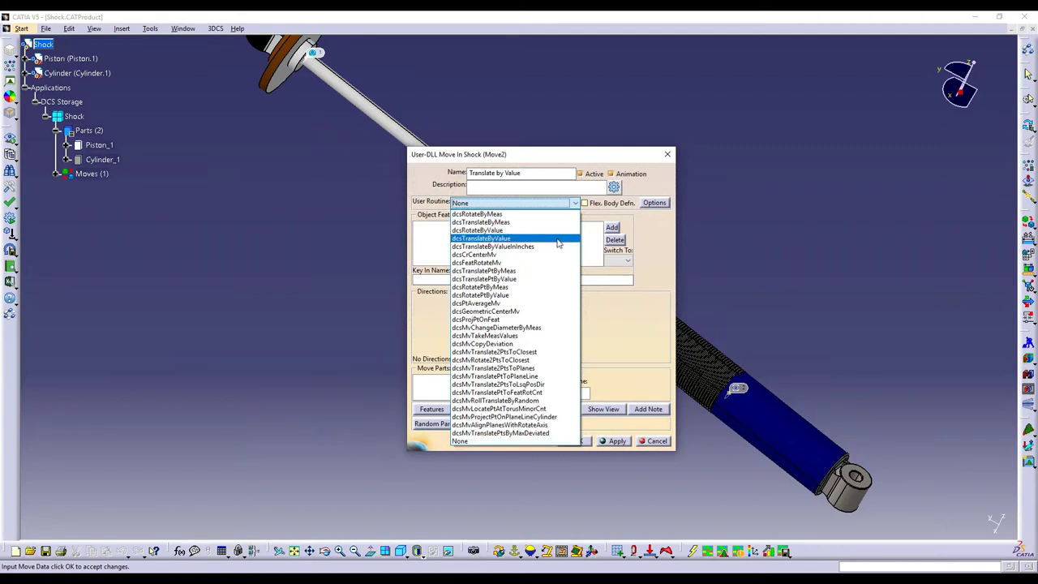
click(558, 240)
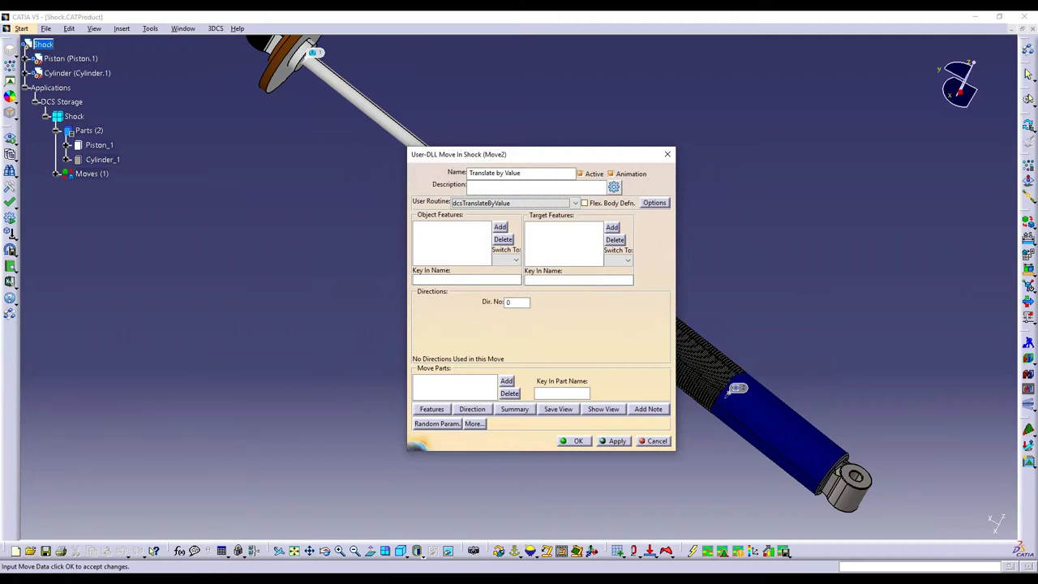
drag(540, 156, 826, 95)
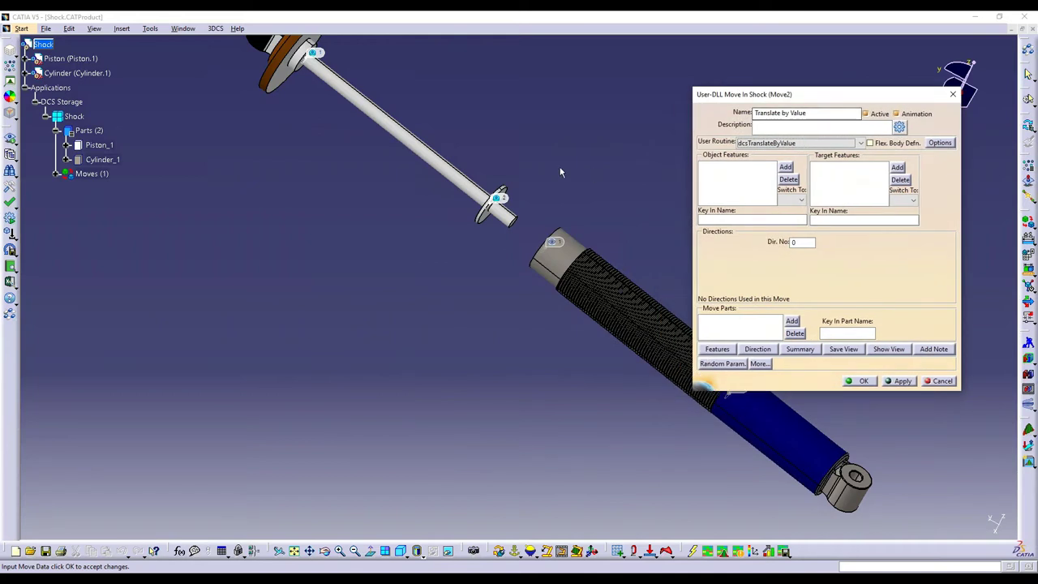
Set the direction count to 1, creating Dir#1 as AssocDir with components 0, 0, 1.
middle_drag(561, 169, 542, 258)
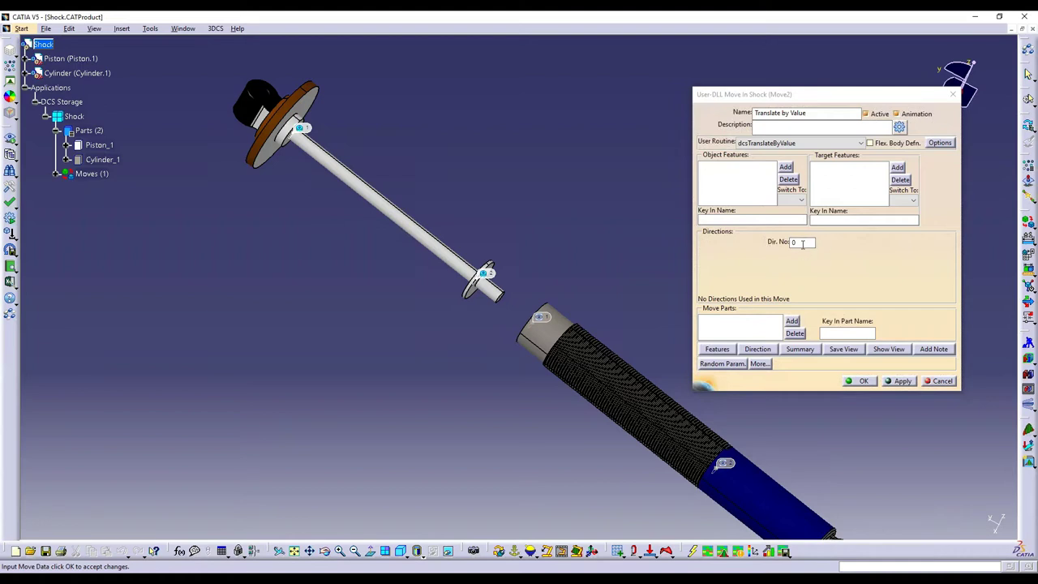
click(802, 246)
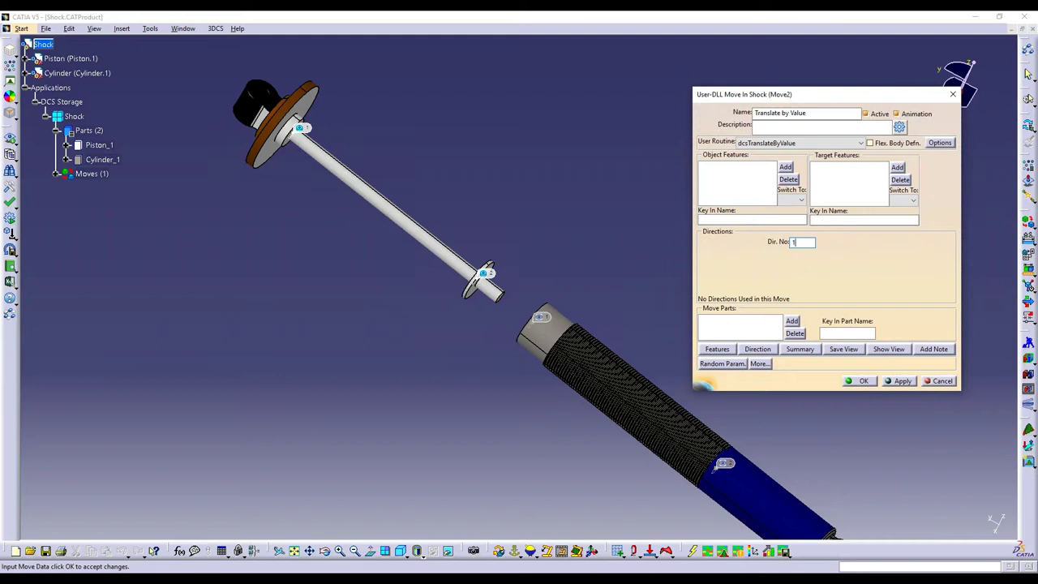
key(Return)
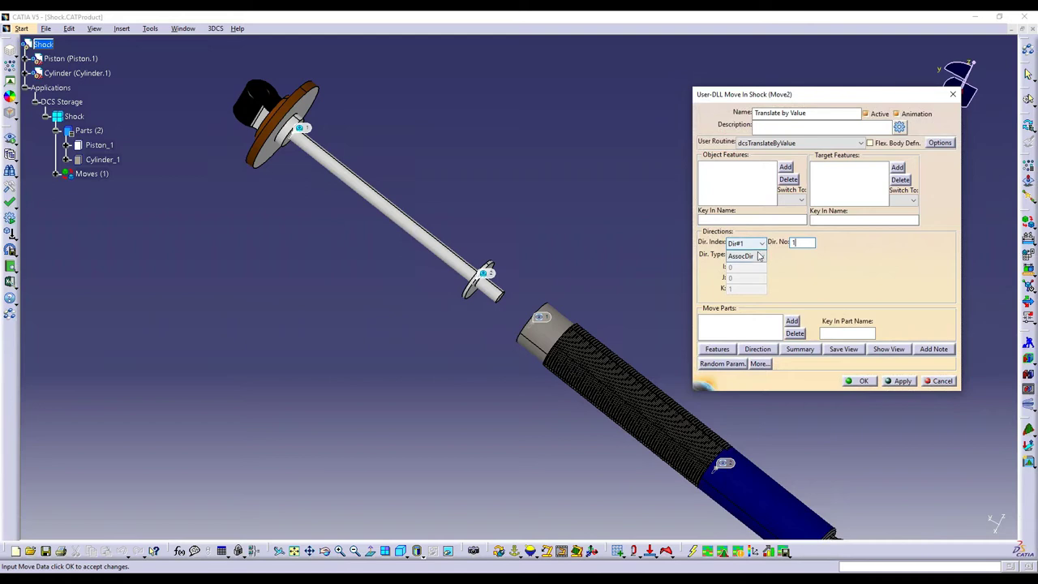
Make Dir#1 a Two Pt direction picked from Piston_1 point 2 to point 1.
click(760, 256)
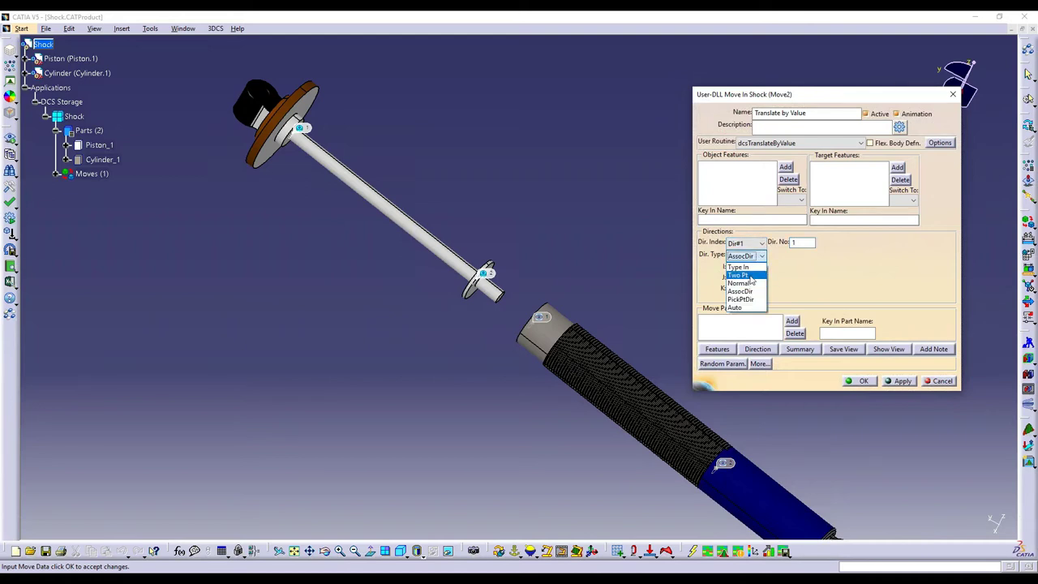
click(750, 277)
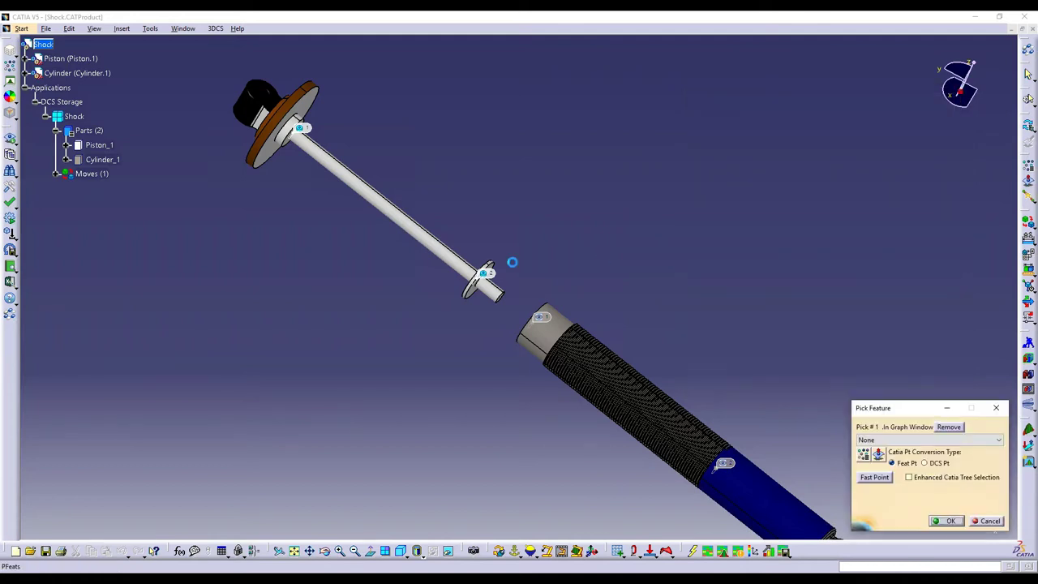
click(485, 274)
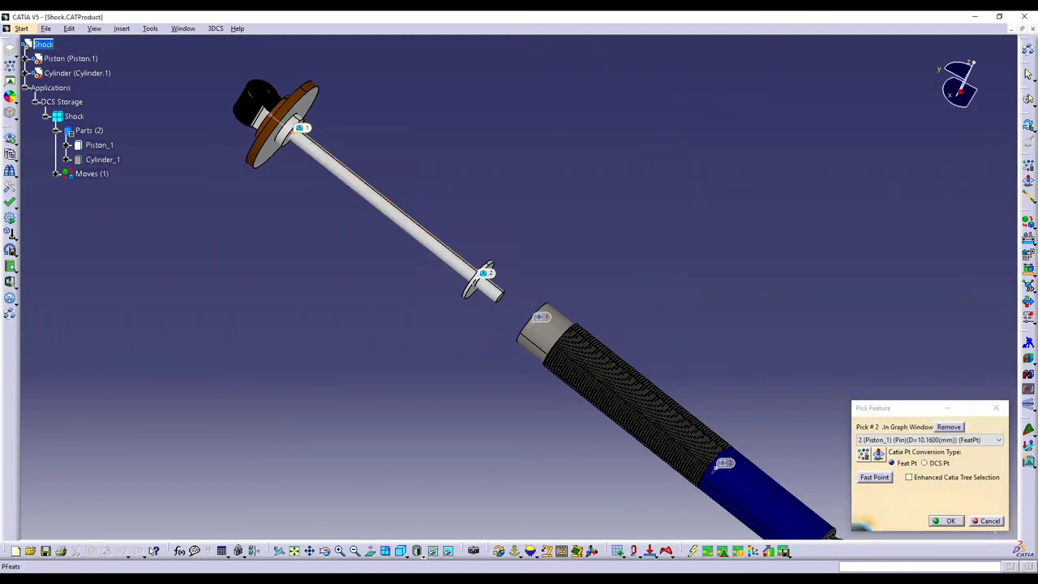
click(993, 523)
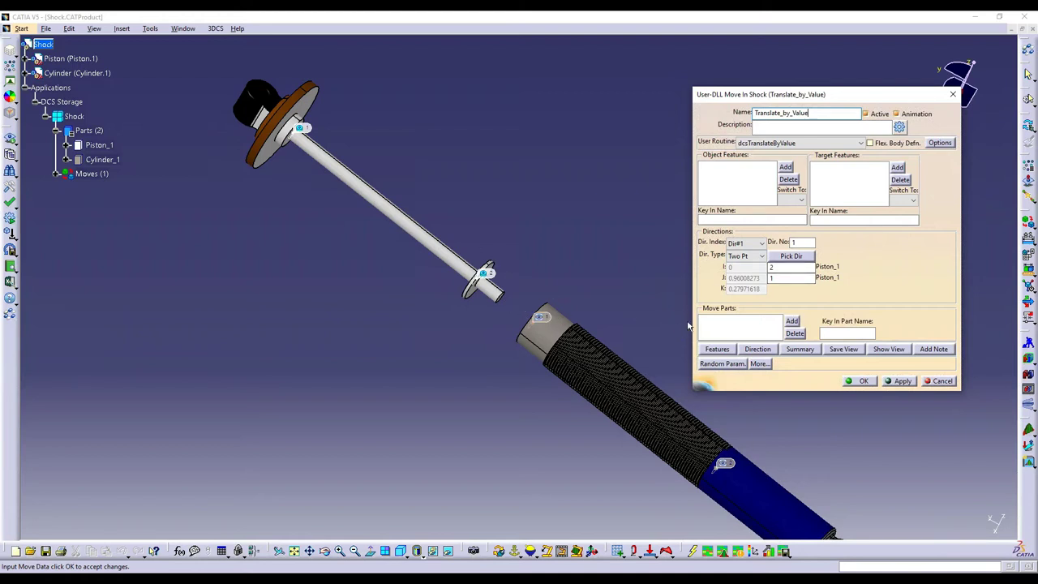
Add Piston_1 as the part moved by Translate_by_Value, then orbit to show the cylinder's bottom eye.
click(792, 322)
click(99, 144)
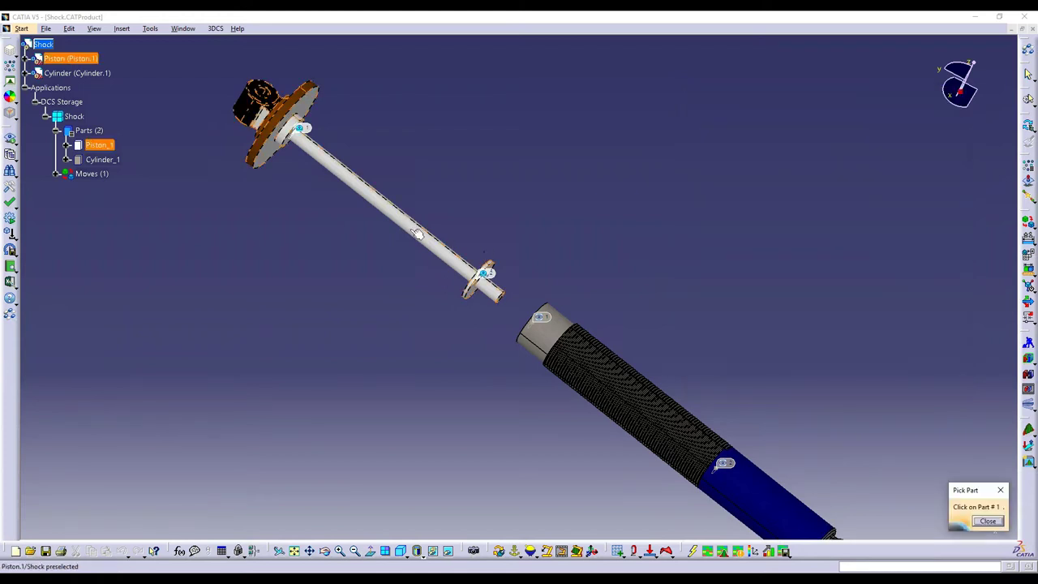
click(988, 521)
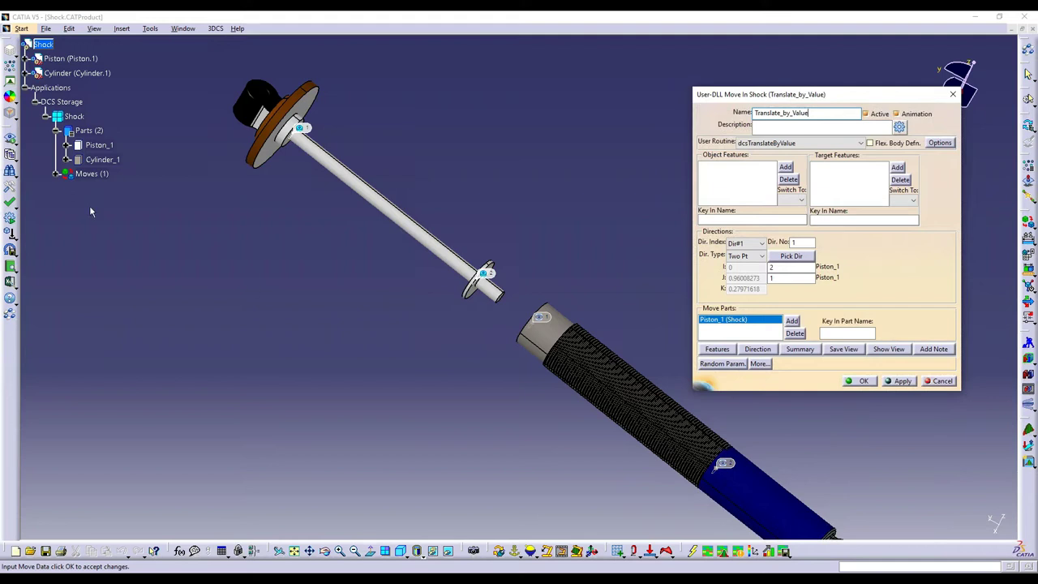
click(56, 175)
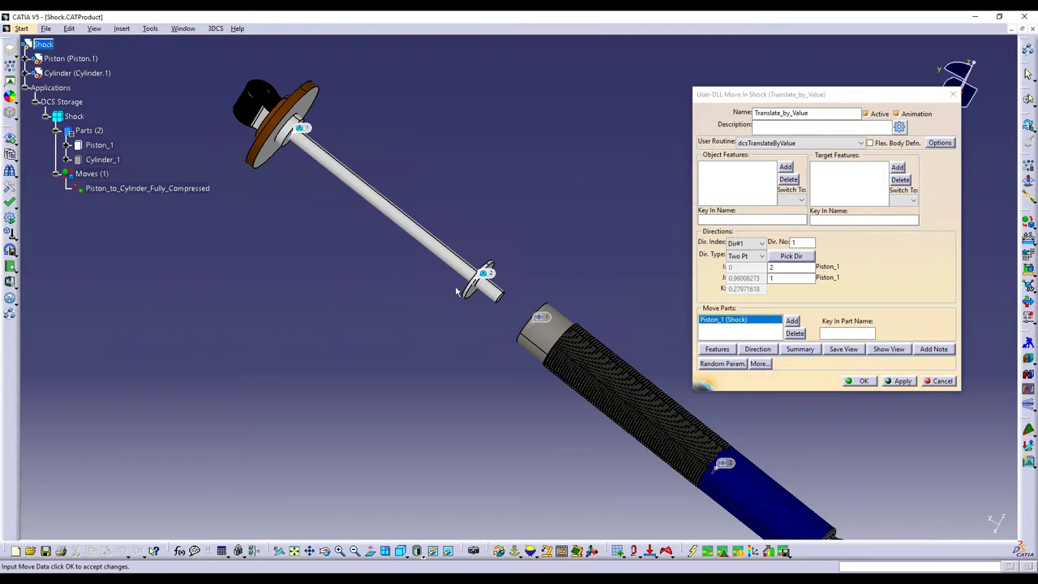
middle_drag(486, 219, 582, 365)
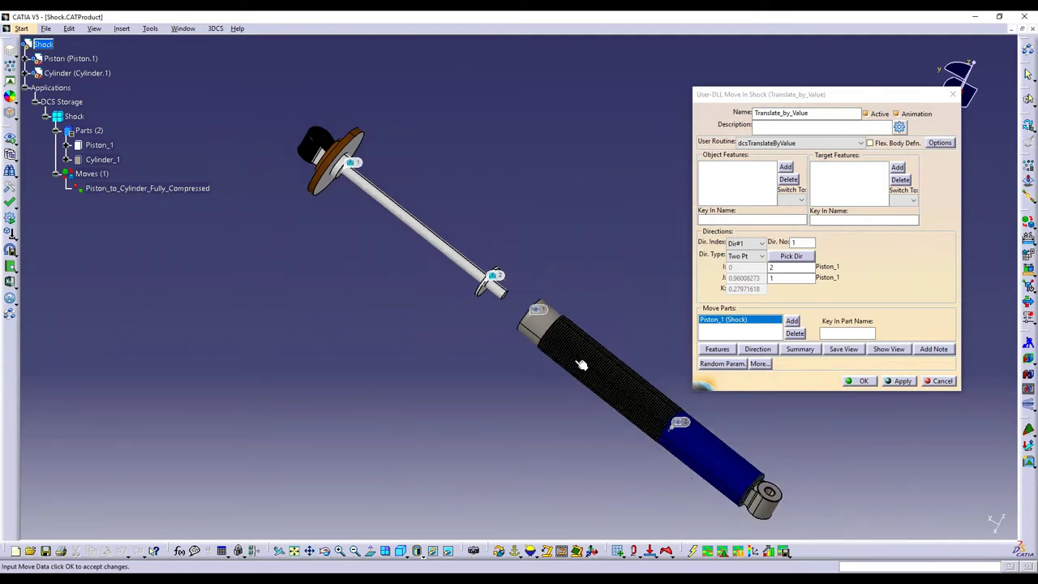
In More Info, use one constant and set Const#1 of Translate_by_Value to 7.
click(759, 365)
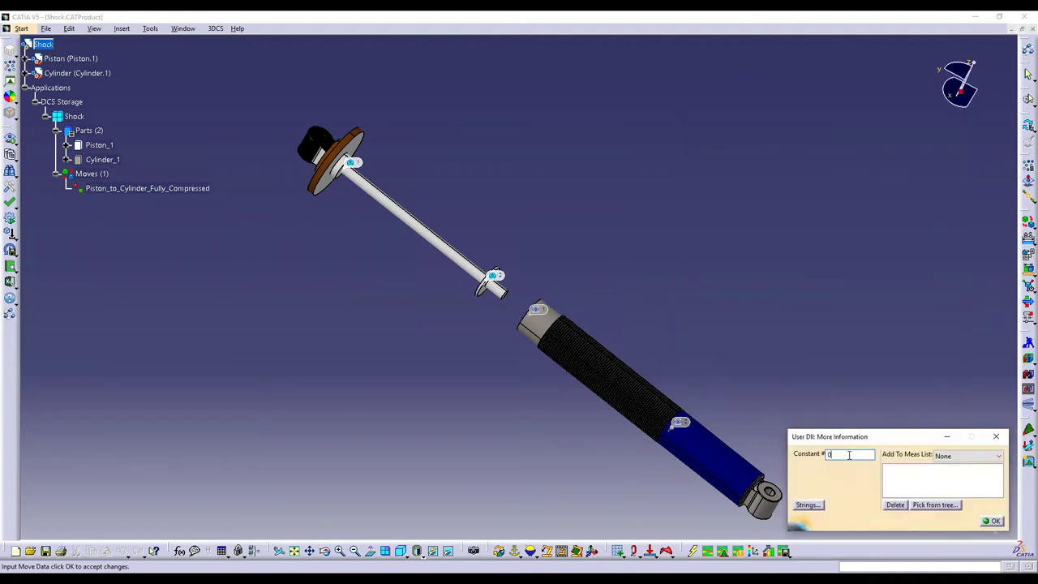
drag(849, 455, 812, 456)
key(Return)
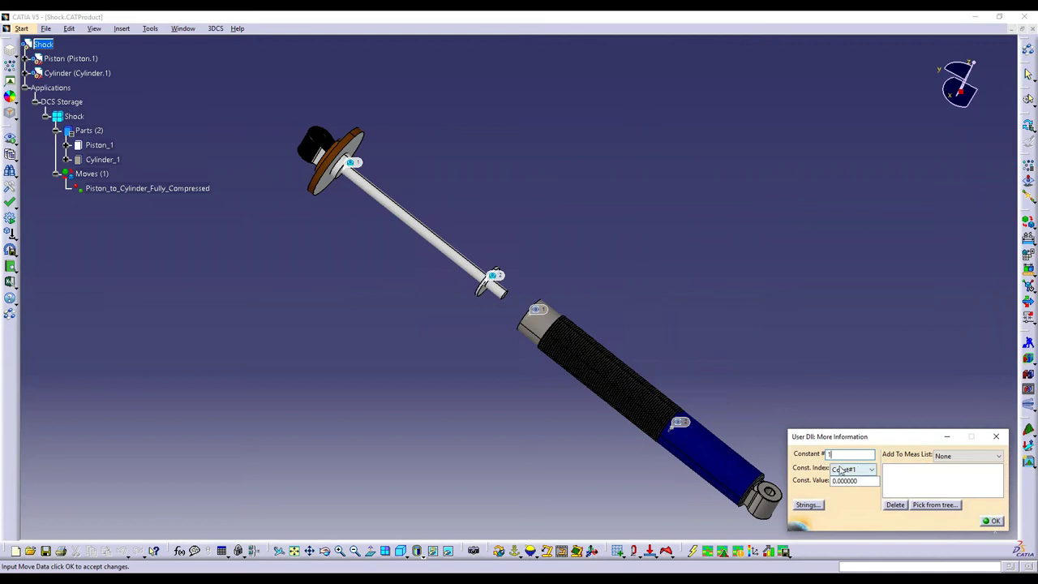
click(871, 471)
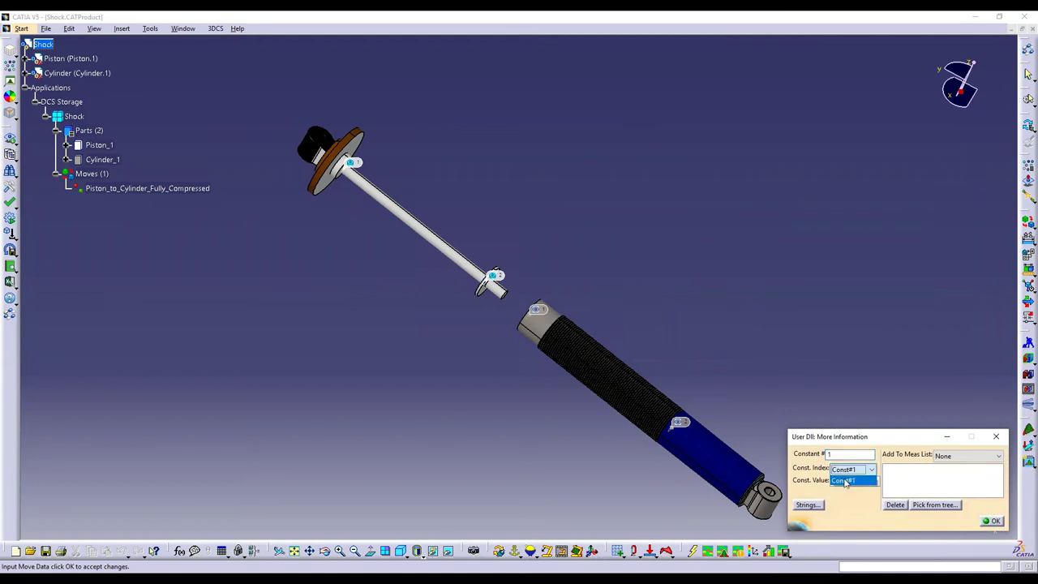
click(868, 481)
drag(871, 481, 817, 479)
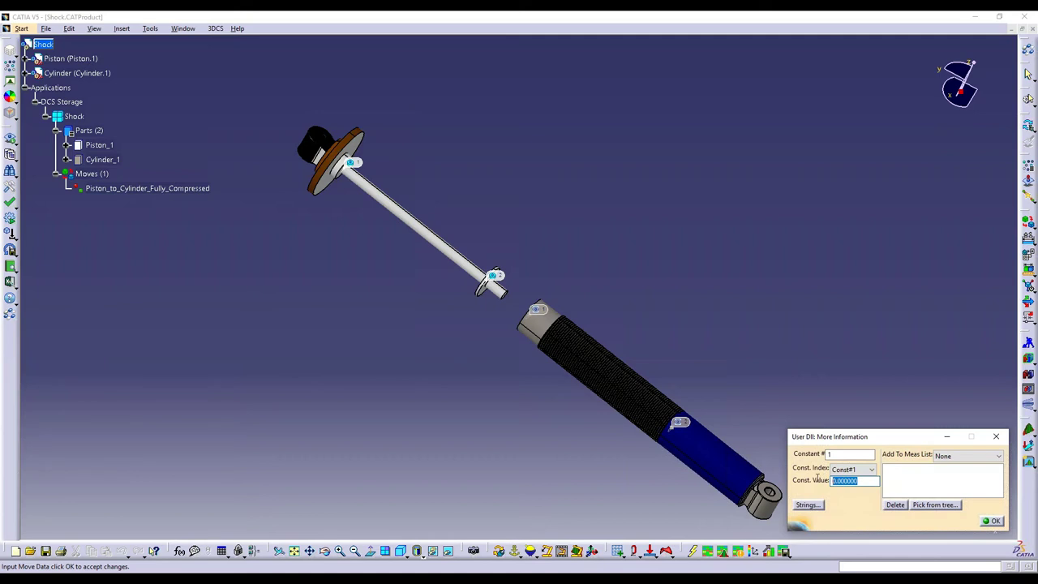
text(70)
click(993, 520)
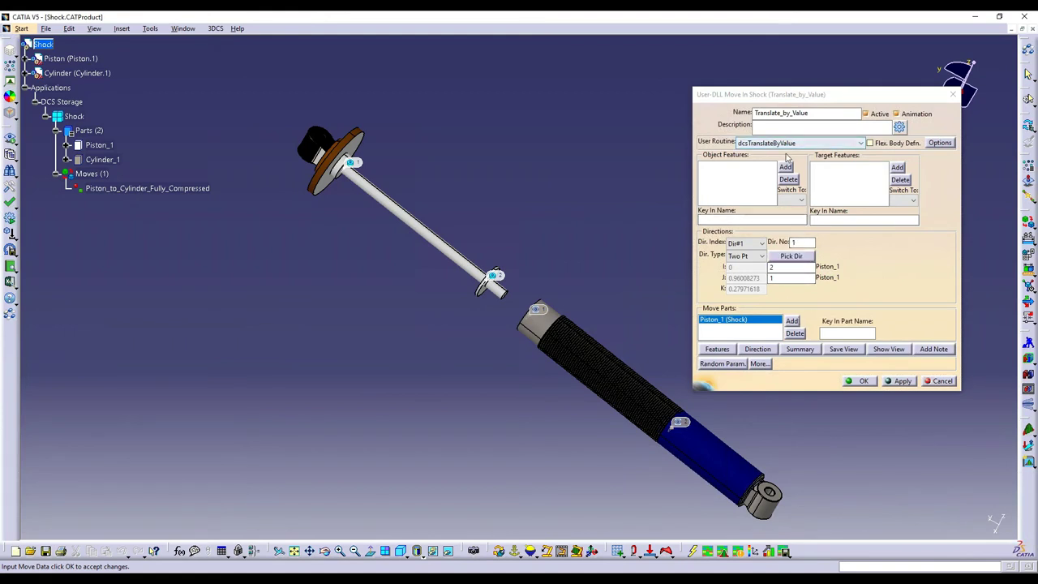
click(897, 383)
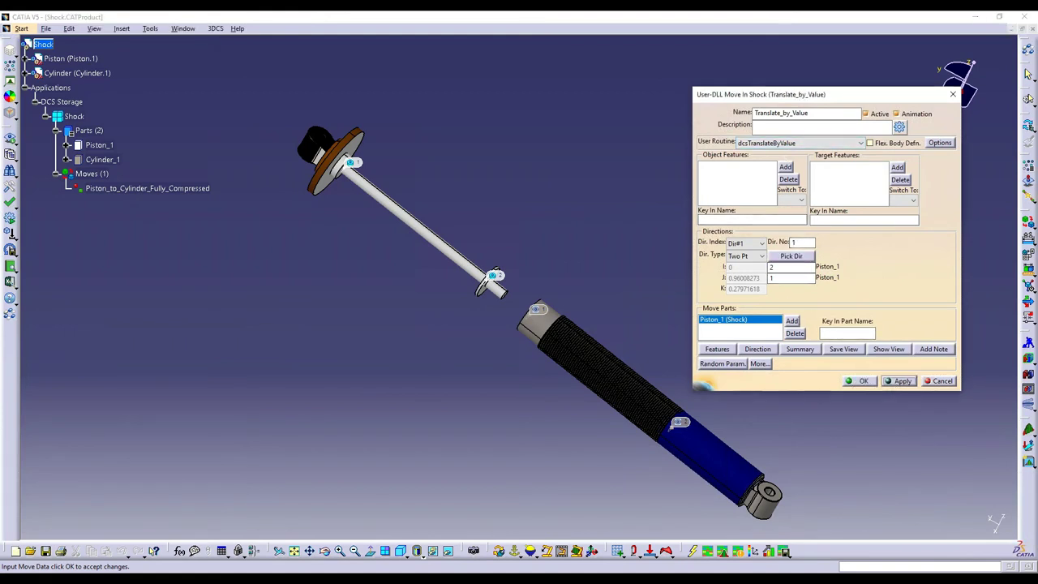
Apply the Translate_by_Value move, play its animation to the end, and close the editor.
click(1028, 376)
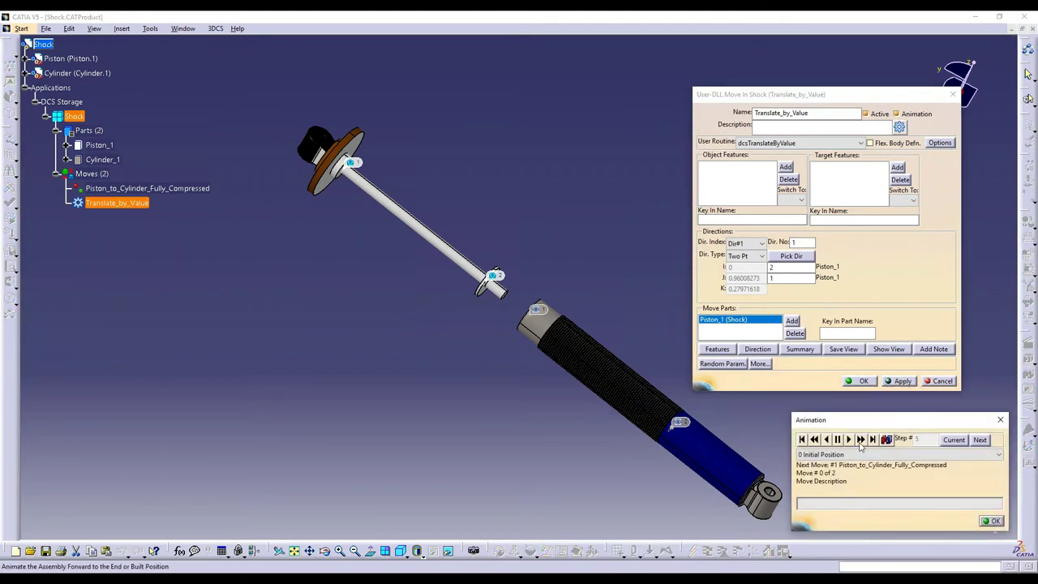
click(979, 439)
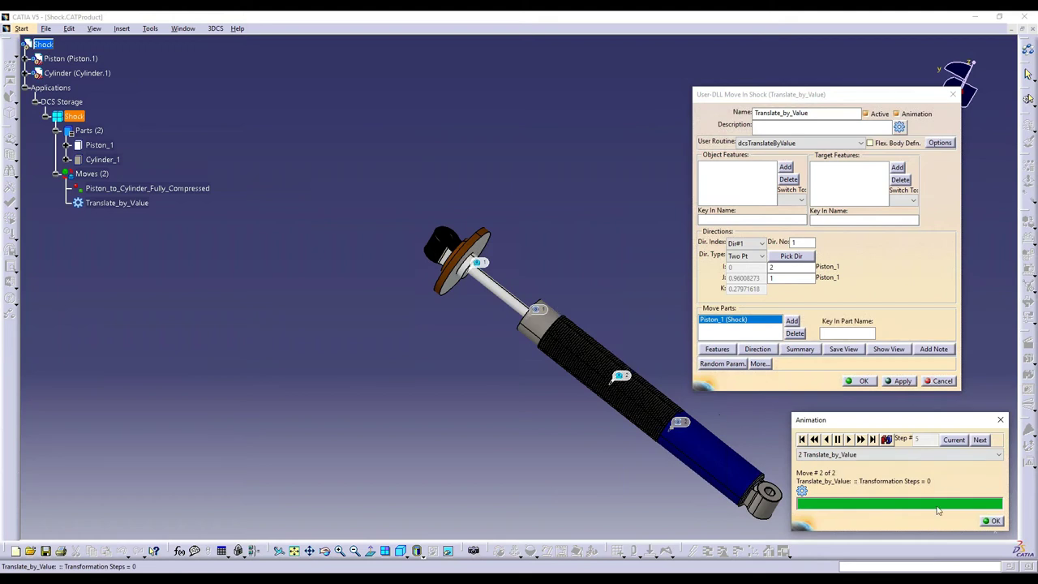
click(990, 521)
click(859, 380)
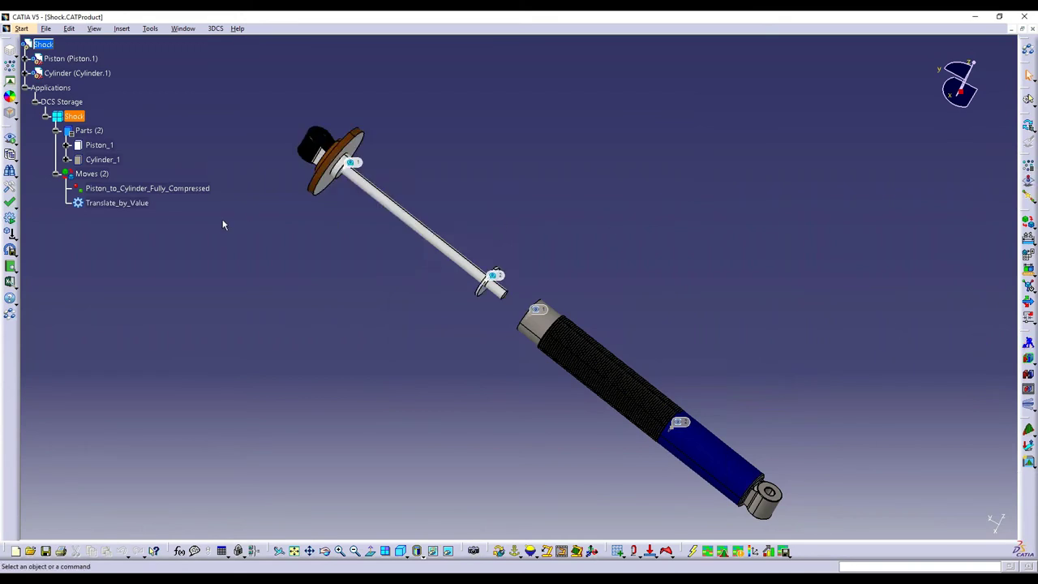
Set Piston_1's pin point 2 as both object and target feature of Translate_by_Value.
click(118, 203)
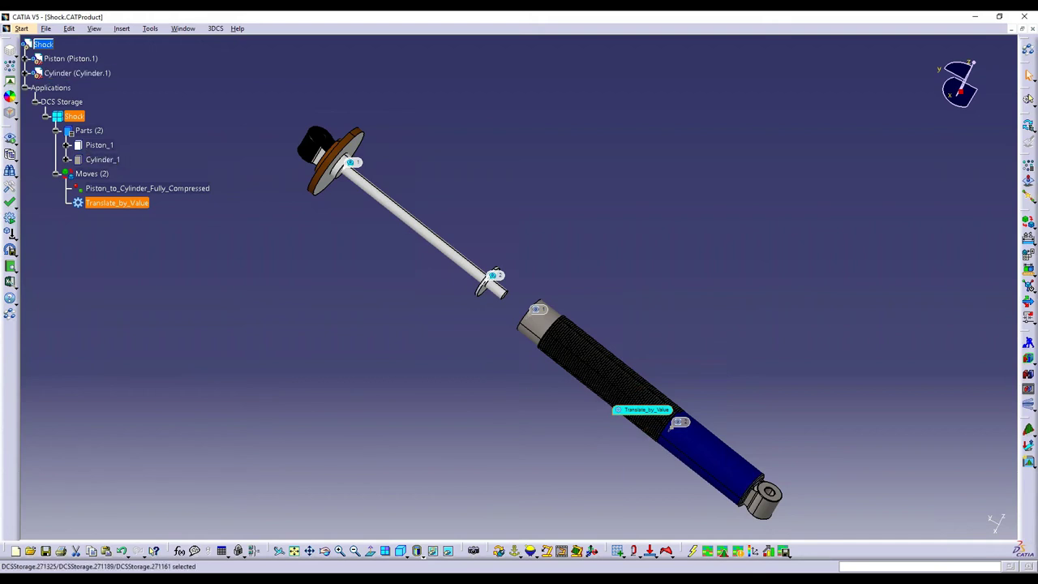
double_click(112, 206)
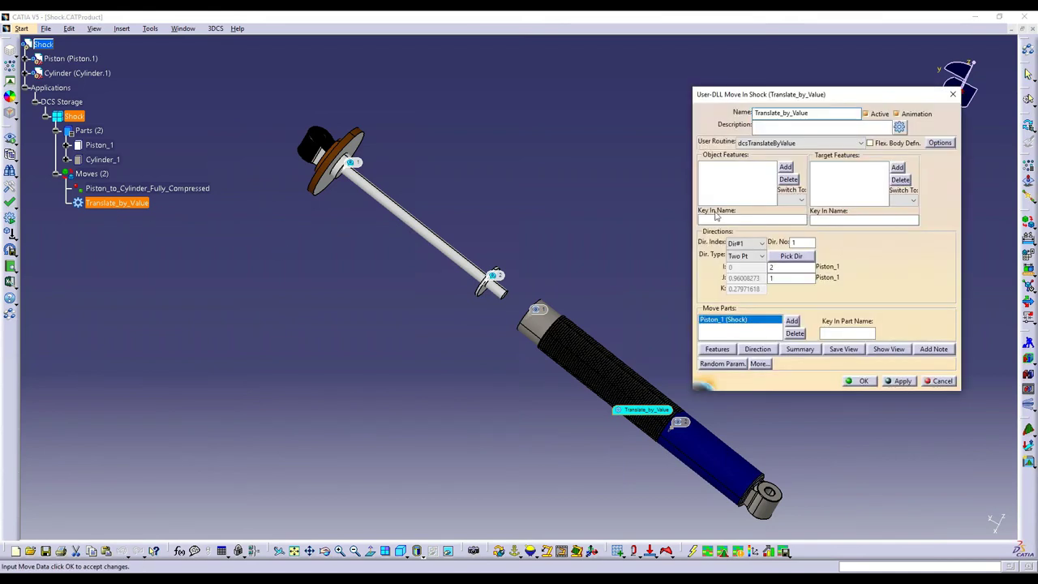
click(786, 167)
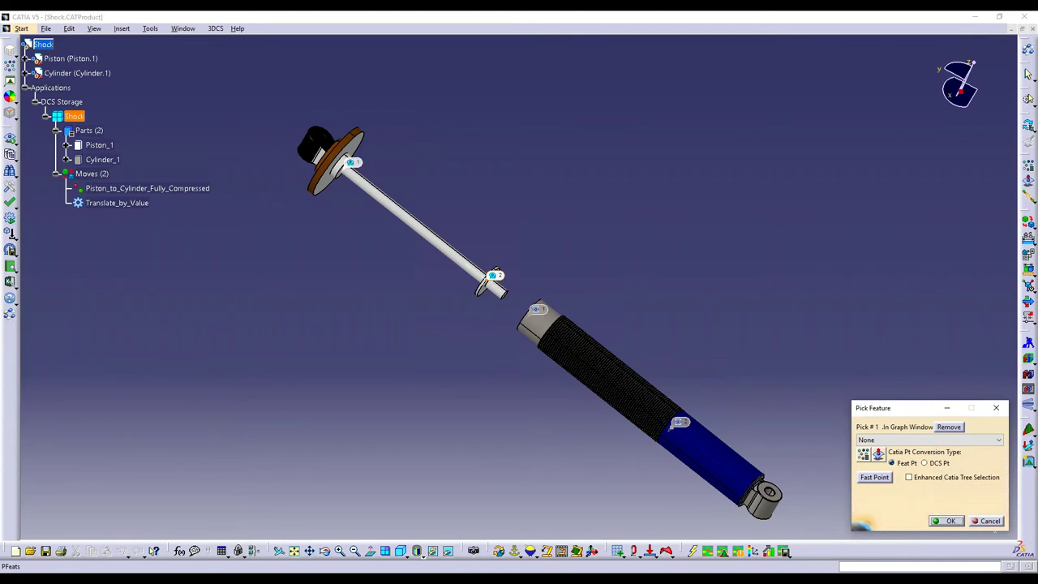
click(495, 276)
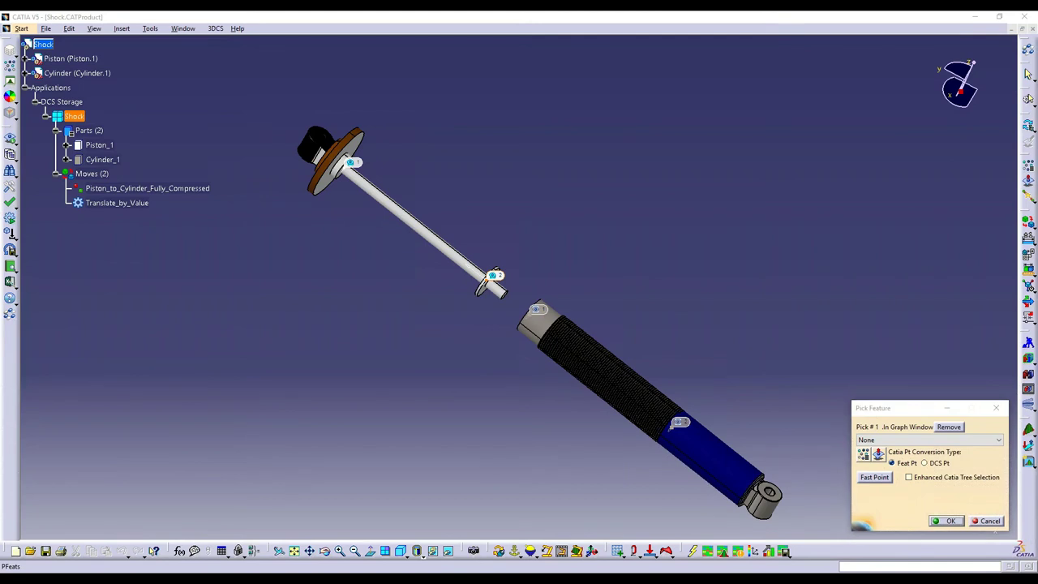
click(950, 520)
click(897, 167)
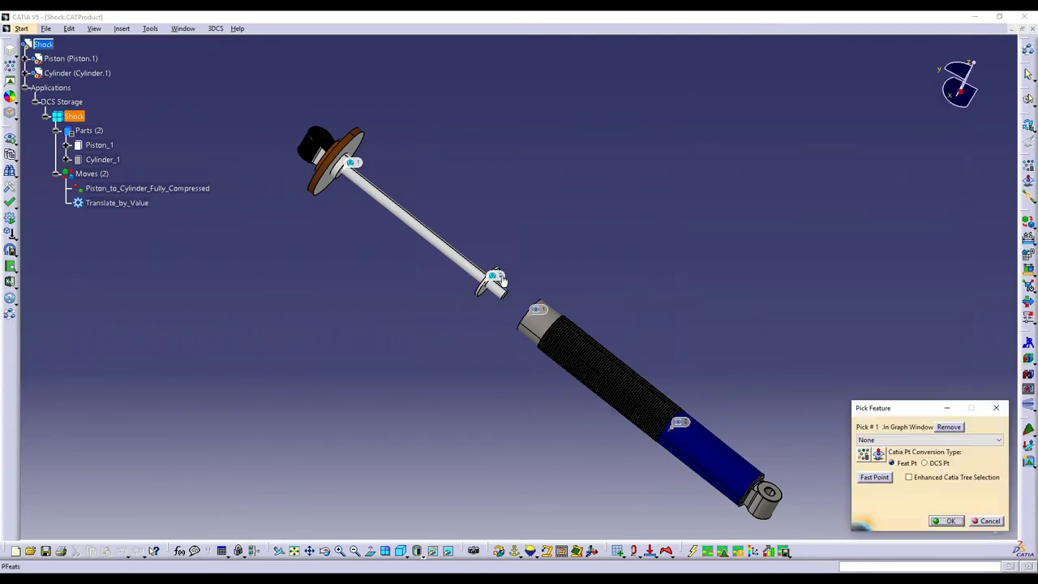
click(497, 278)
click(950, 521)
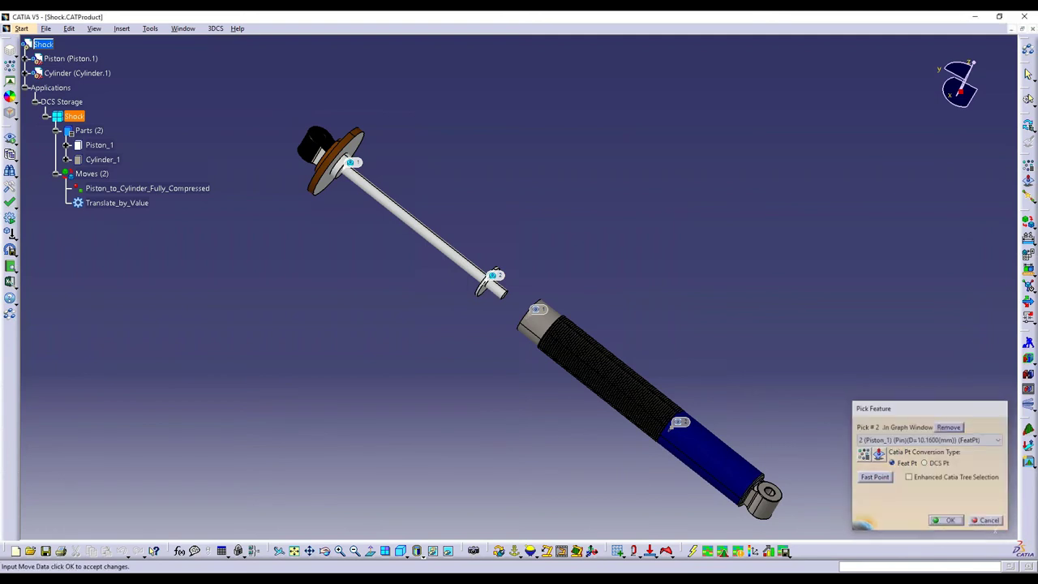
Accept the feature changes and place the Translate_by_Value label above the piston's pin.
click(859, 380)
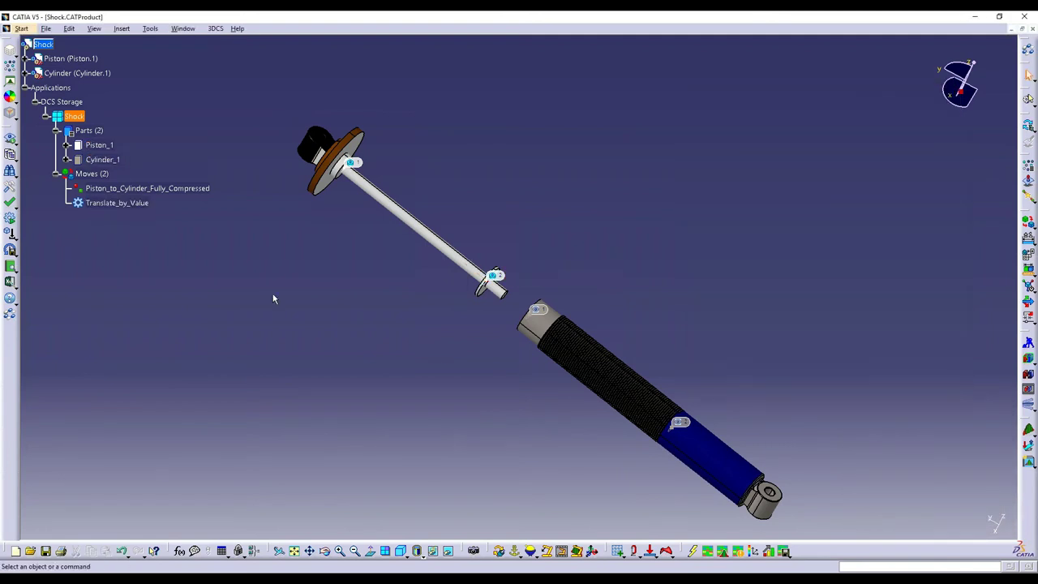
click(120, 205)
drag(542, 278, 545, 219)
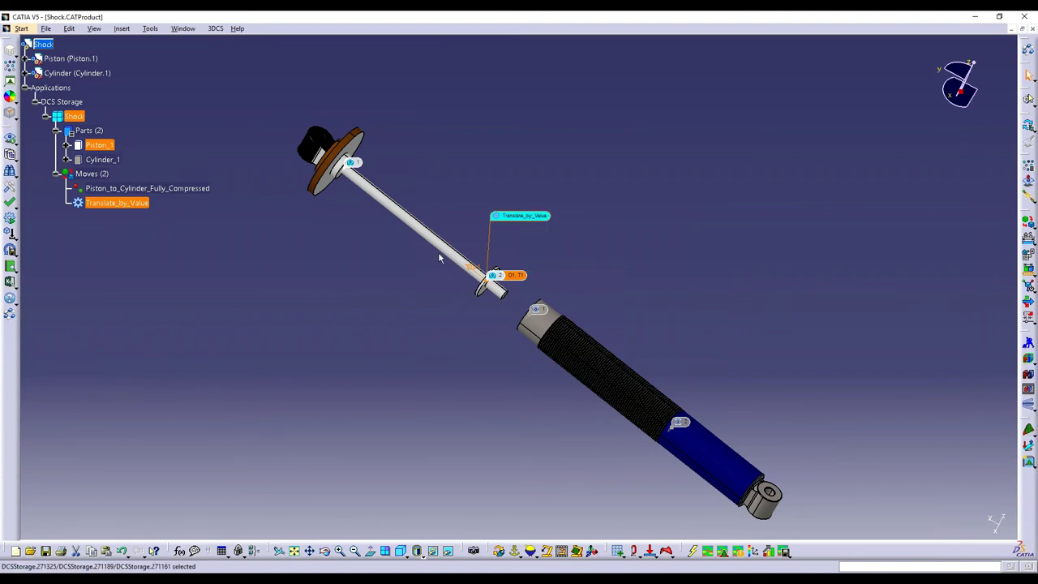
Reopen Translate_by_Value, keep its Two Pt direction type, and close the editor.
double_click(117, 203)
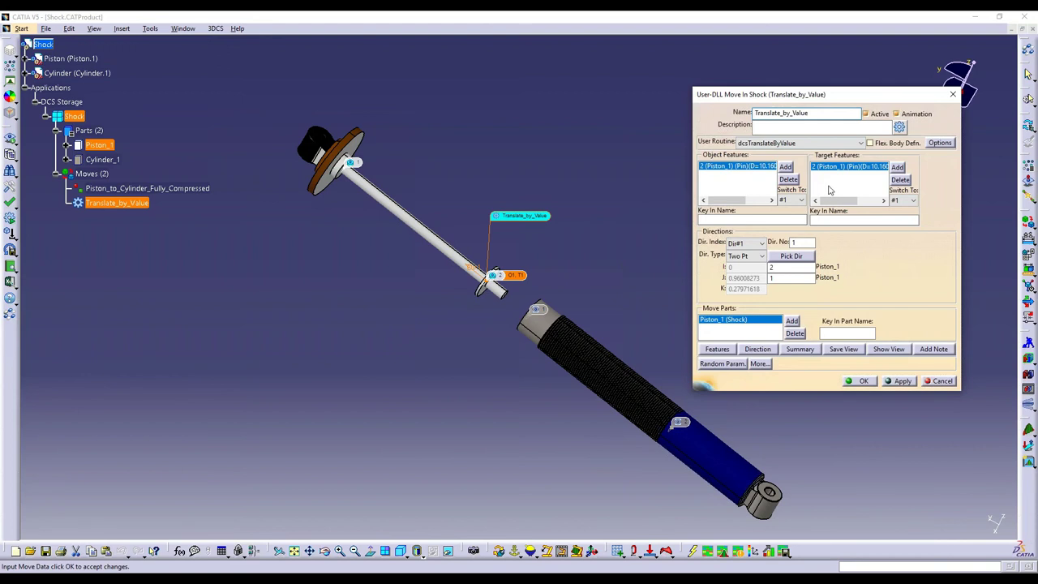
click(747, 255)
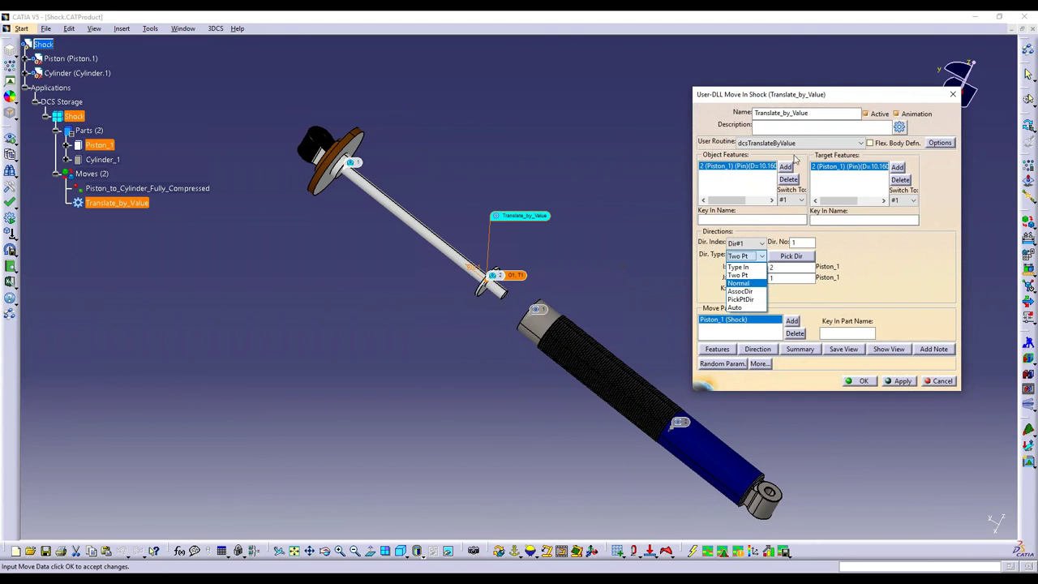
click(892, 275)
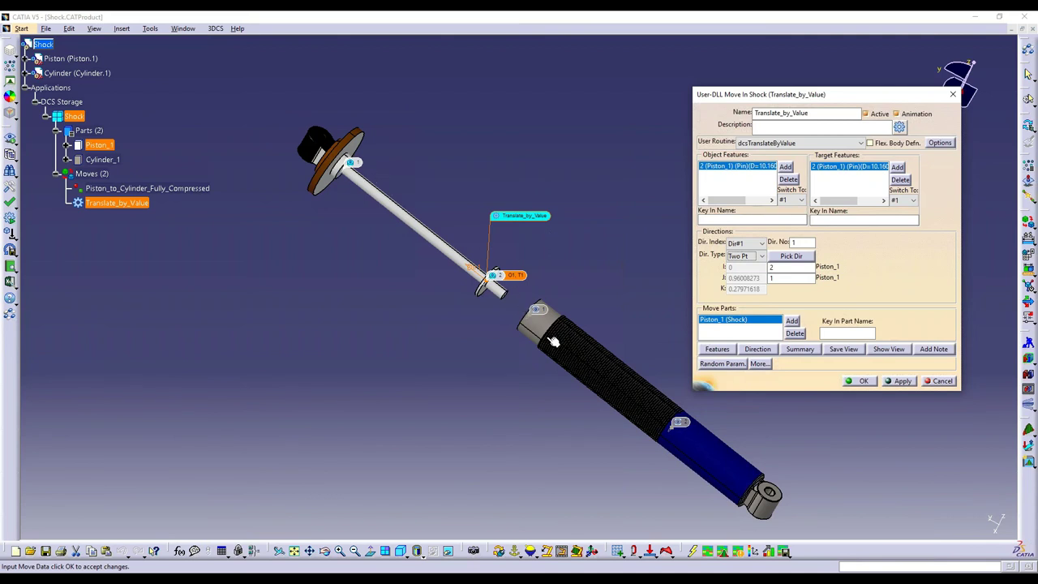
click(866, 382)
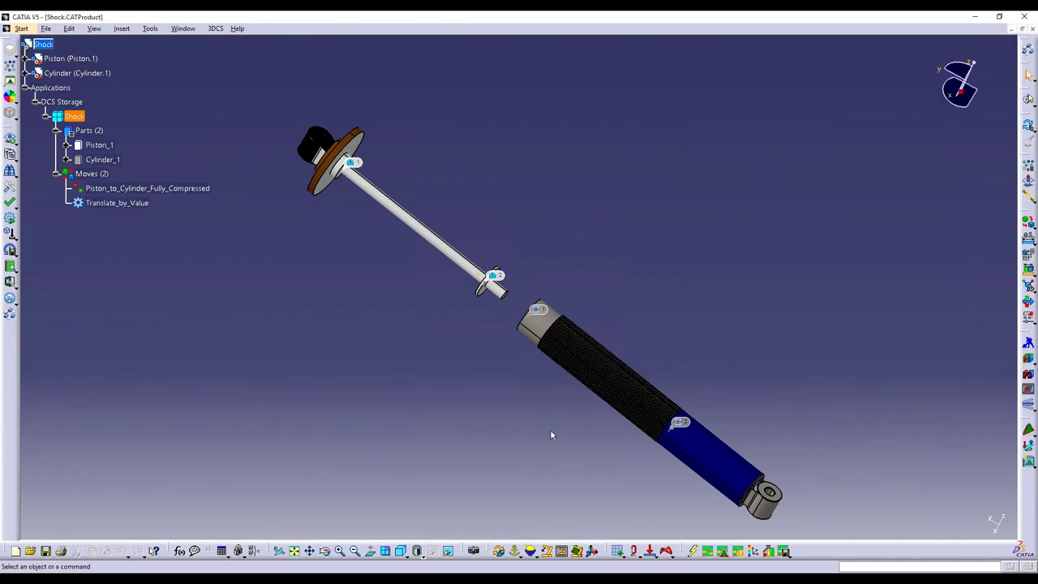
Switch to the webinar PDF and advance to page 7, the Rotate by Value slide.
key(alt+Tab)
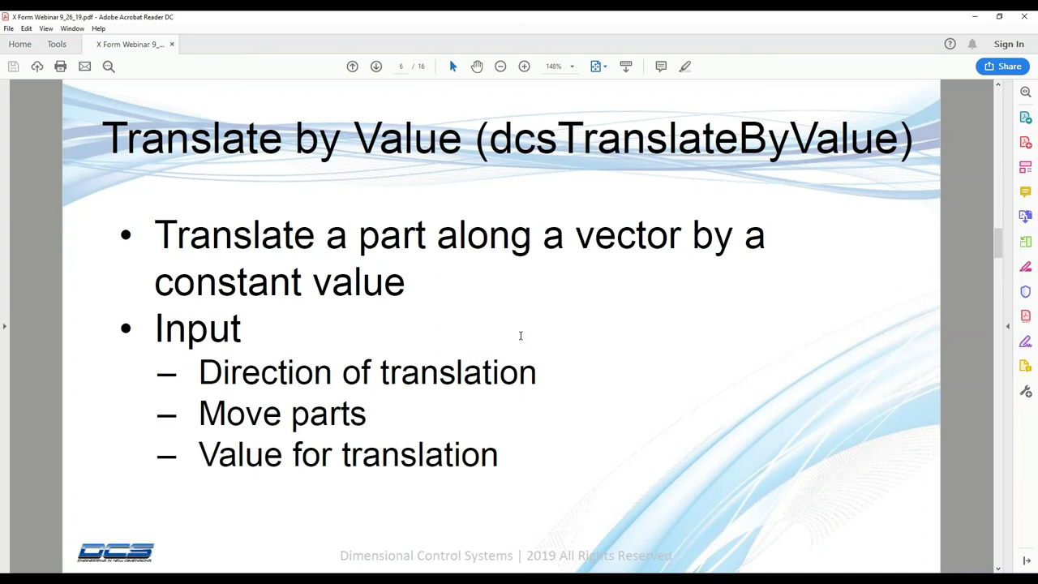
key(Right)
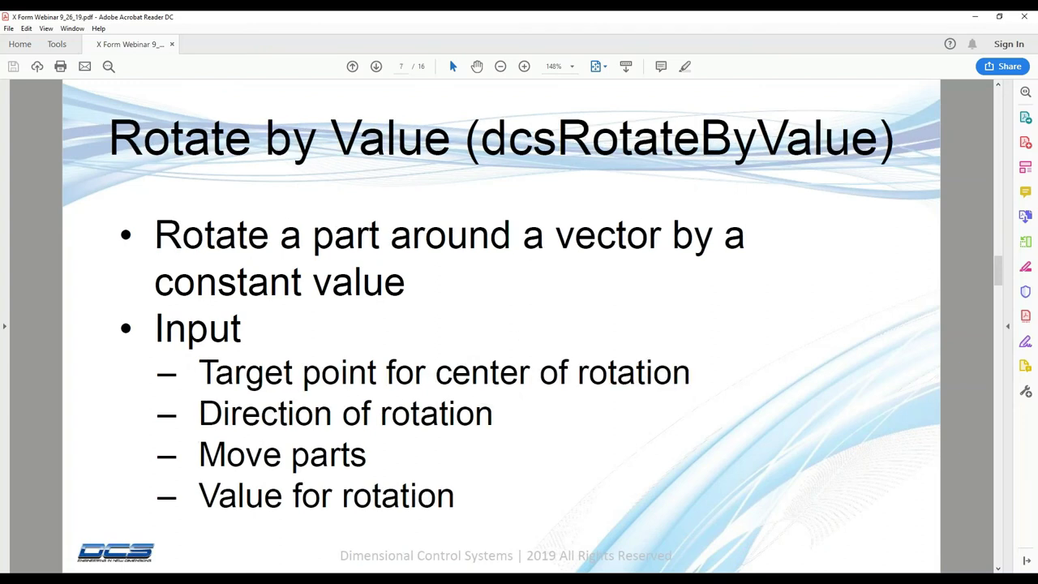